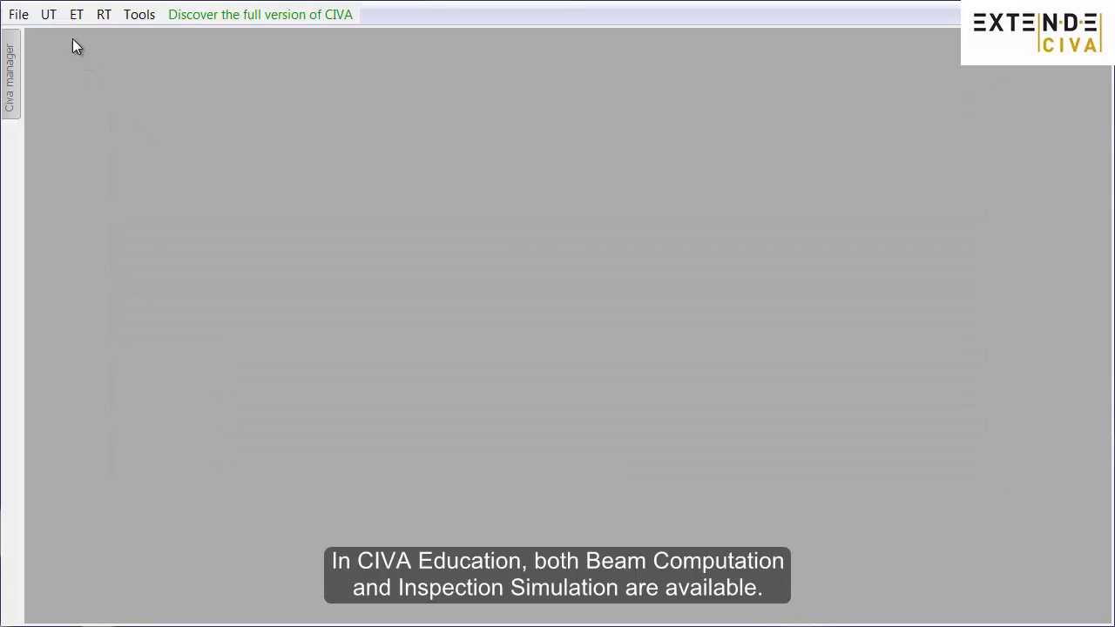
Create a new UT Beam Computation model with the specimen type set to Cylinder
left_click(49, 15)
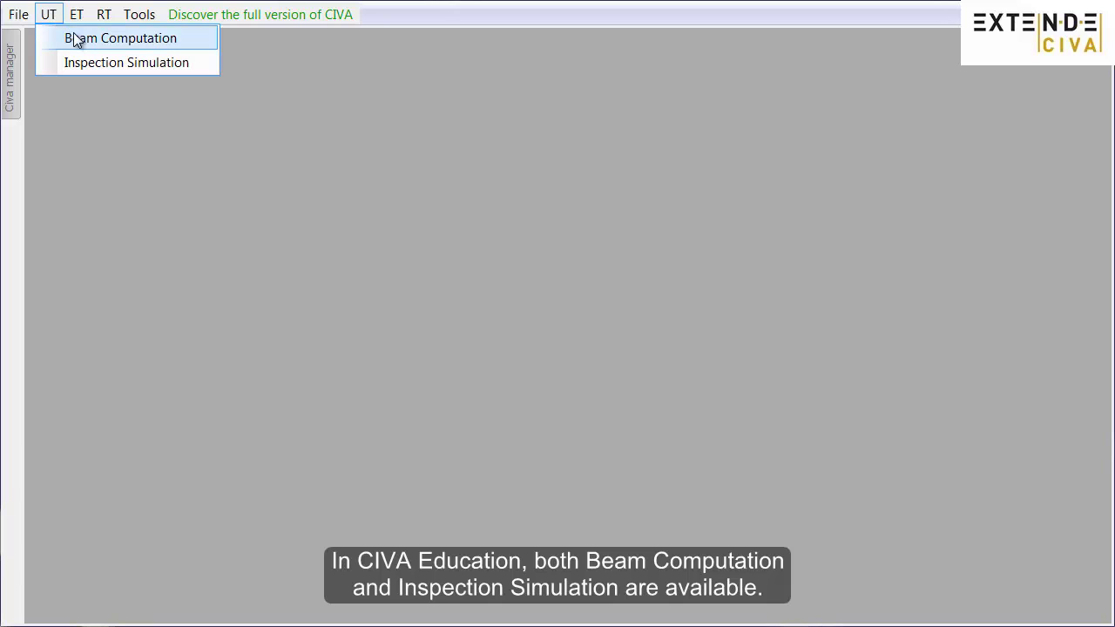
left_click(76, 38)
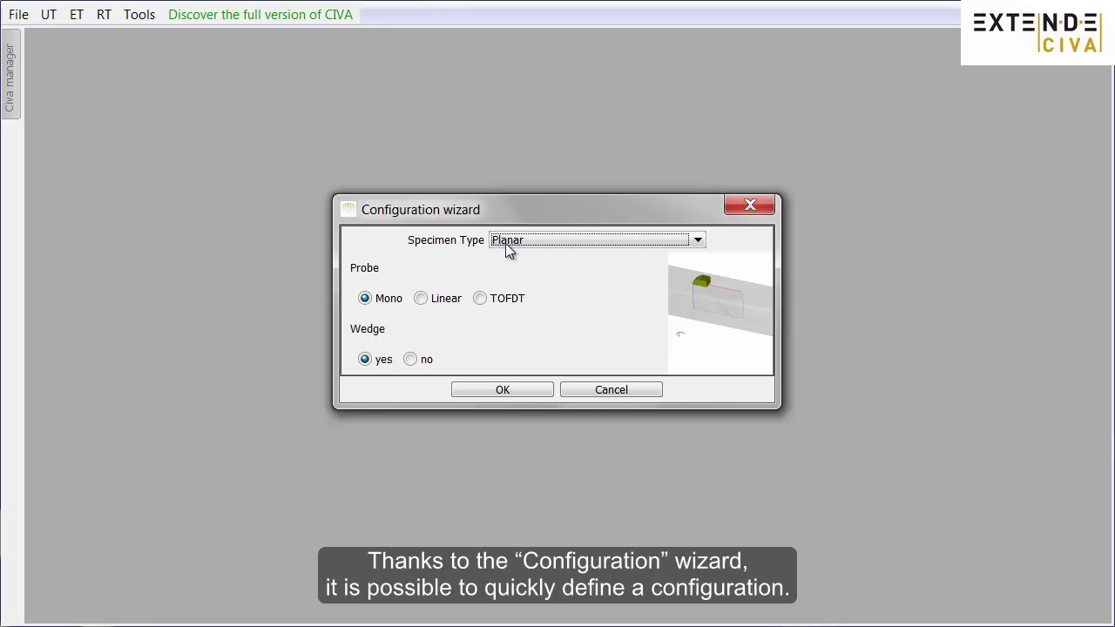
left_click(560, 241)
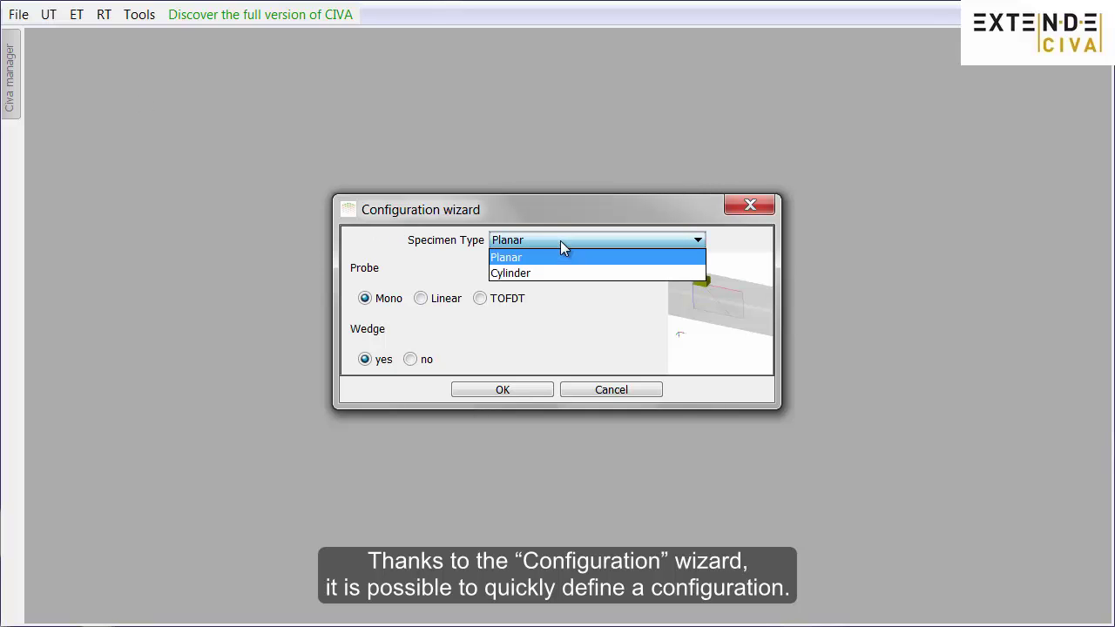
left_click(546, 273)
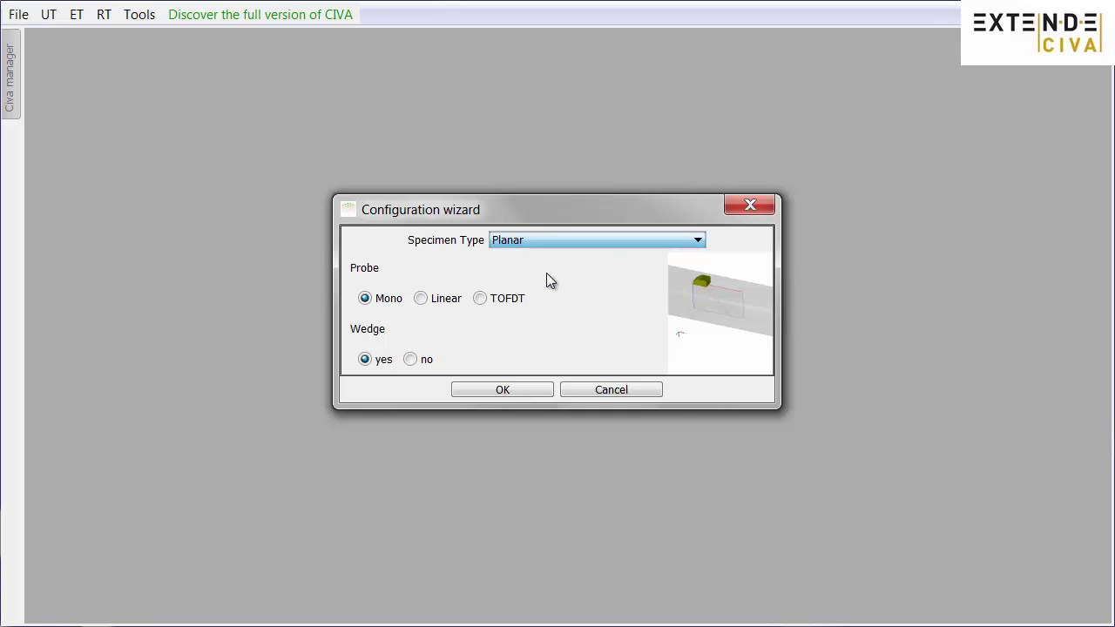
left_click(515, 391)
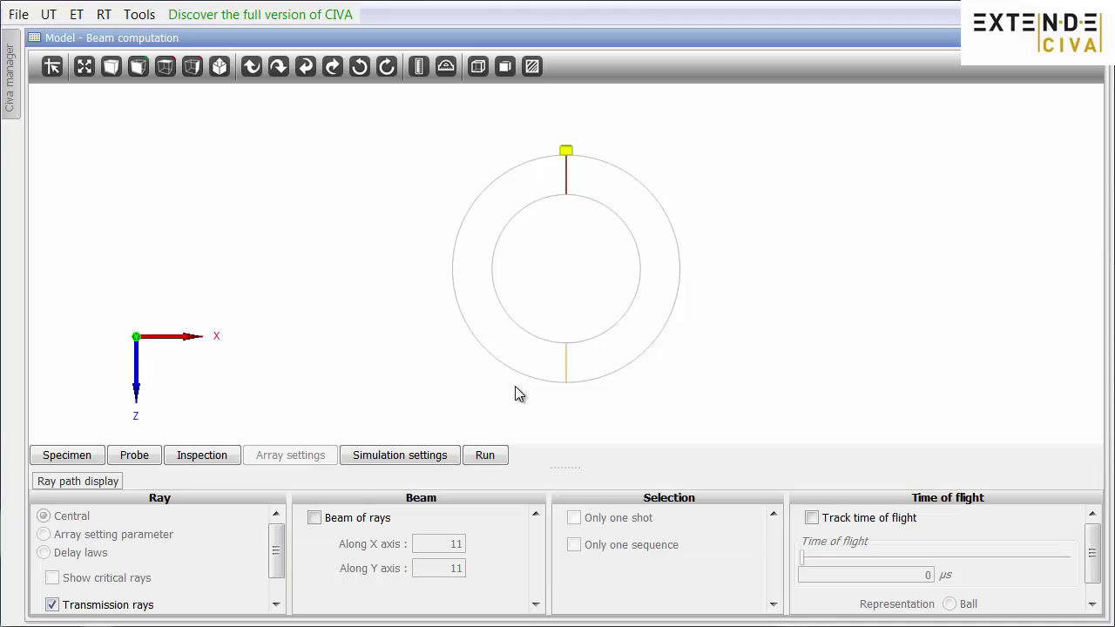
View the model obliquely and confirm the Cylinder specimen is 460 mm diameter, 300 mm long, 80 mm thick
left_click_drag(488, 319, 536, 306)
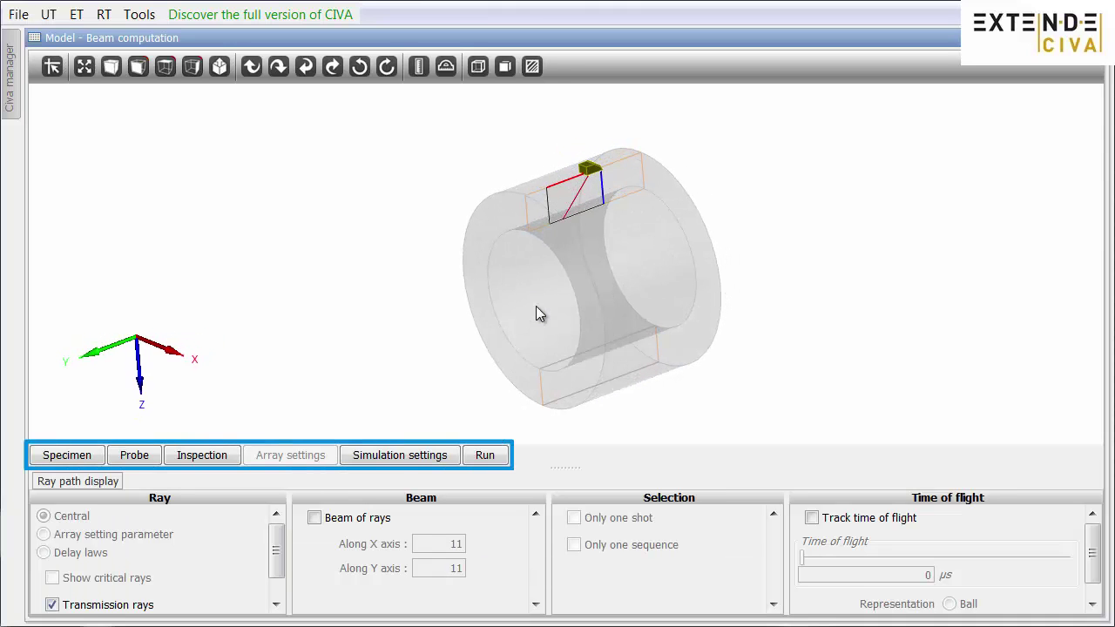
left_click(66, 457)
left_click(406, 124)
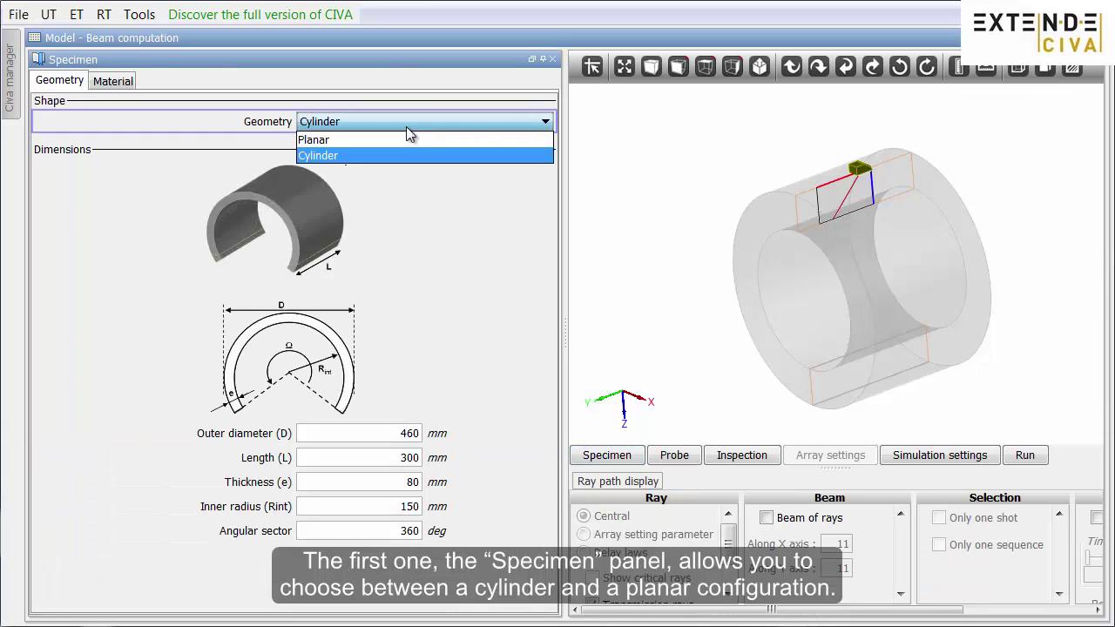
left_click(554, 64)
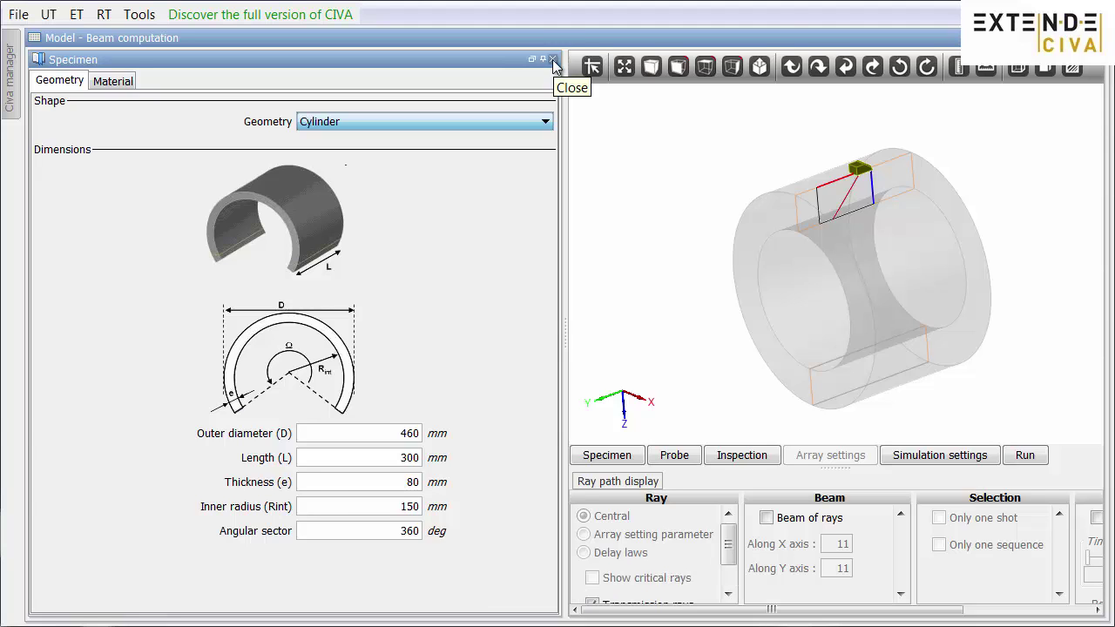
left_click(553, 61)
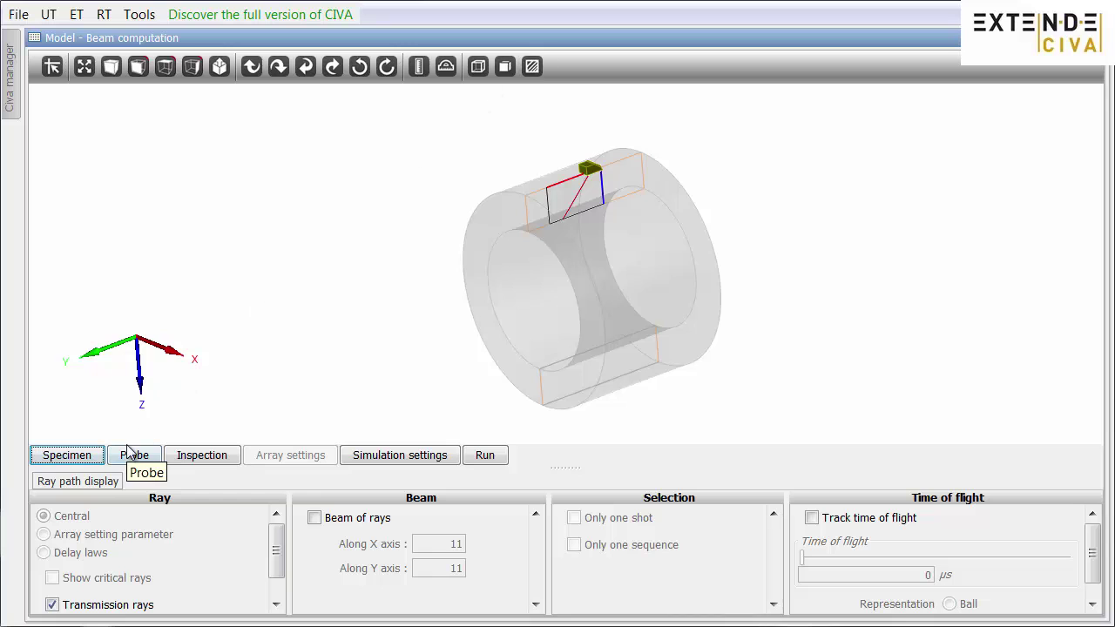
Set the probe's focusing surface type to Flat
left_click(131, 453)
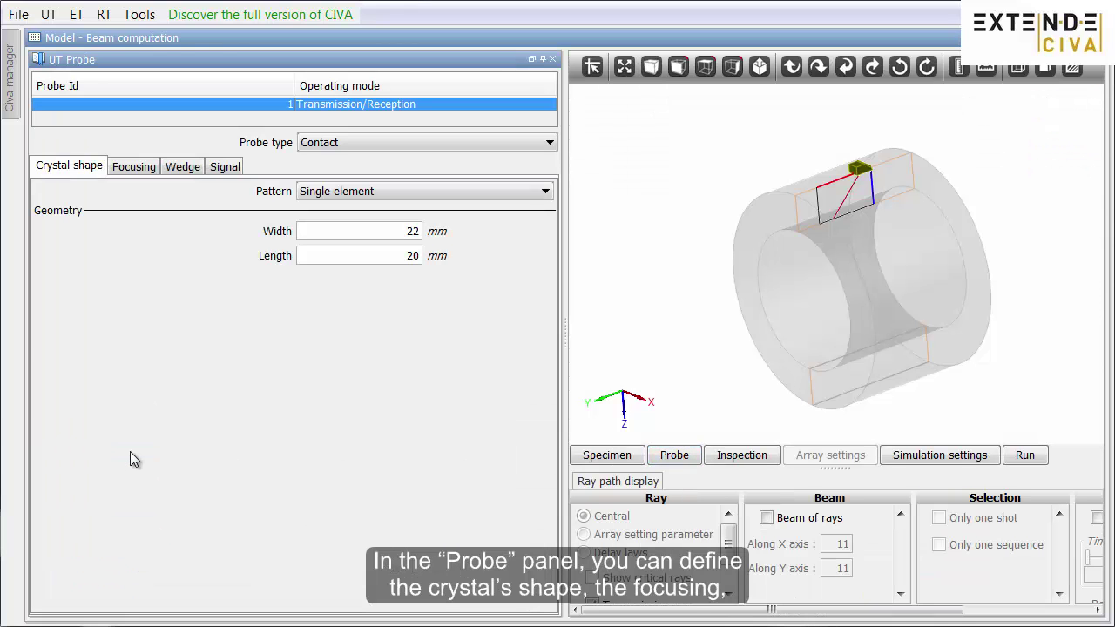
left_click(136, 165)
left_click(386, 190)
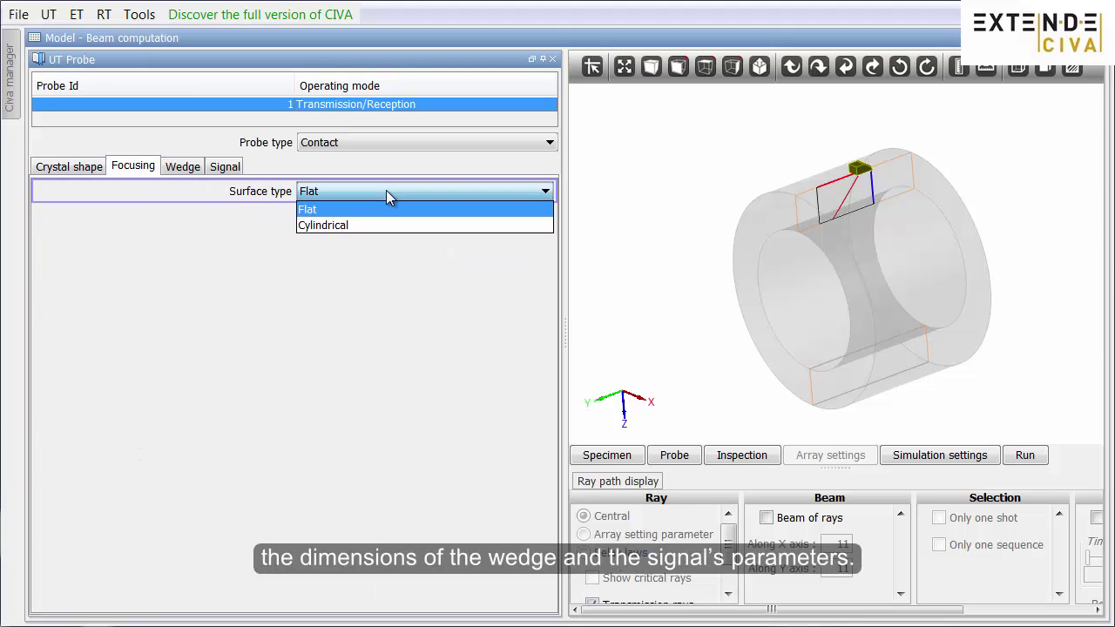
left_click(386, 190)
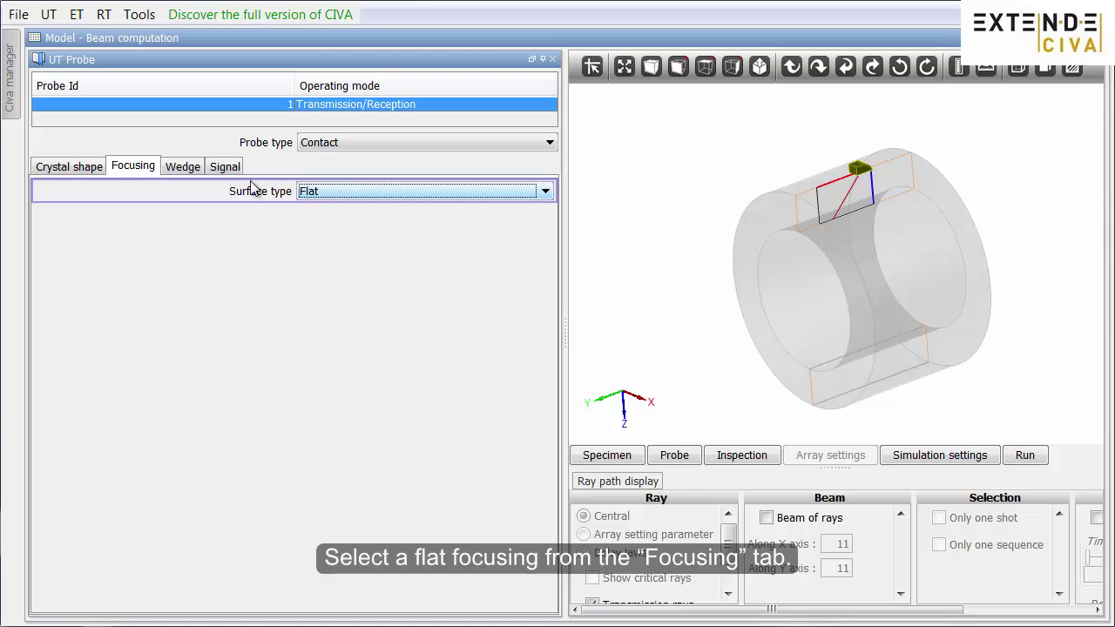
Change the wedge refraction angle from 45° to 60°, giving a 45.936° incidence angle
left_click(187, 169)
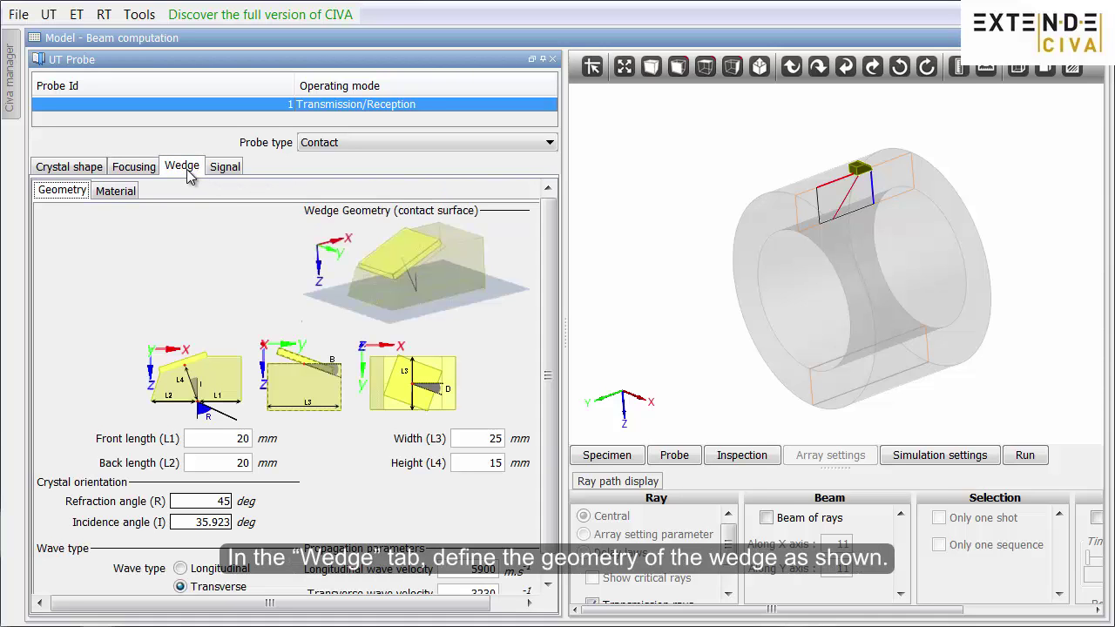
scroll(833, 224, "up", 1)
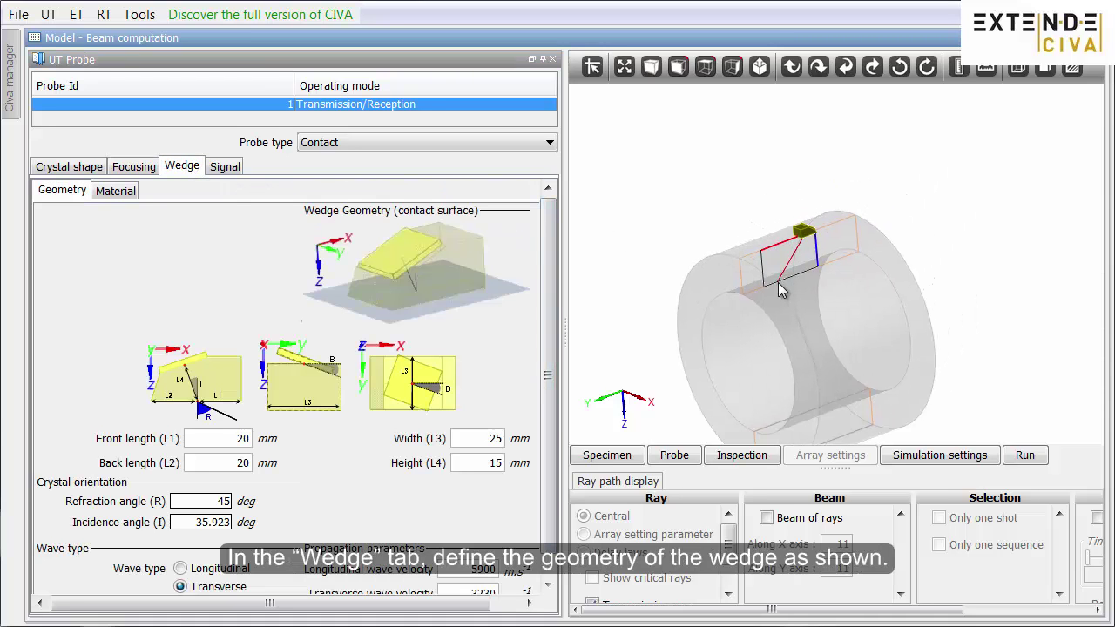
scroll(780, 280, "up", 3)
scroll(773, 294, "up", 4)
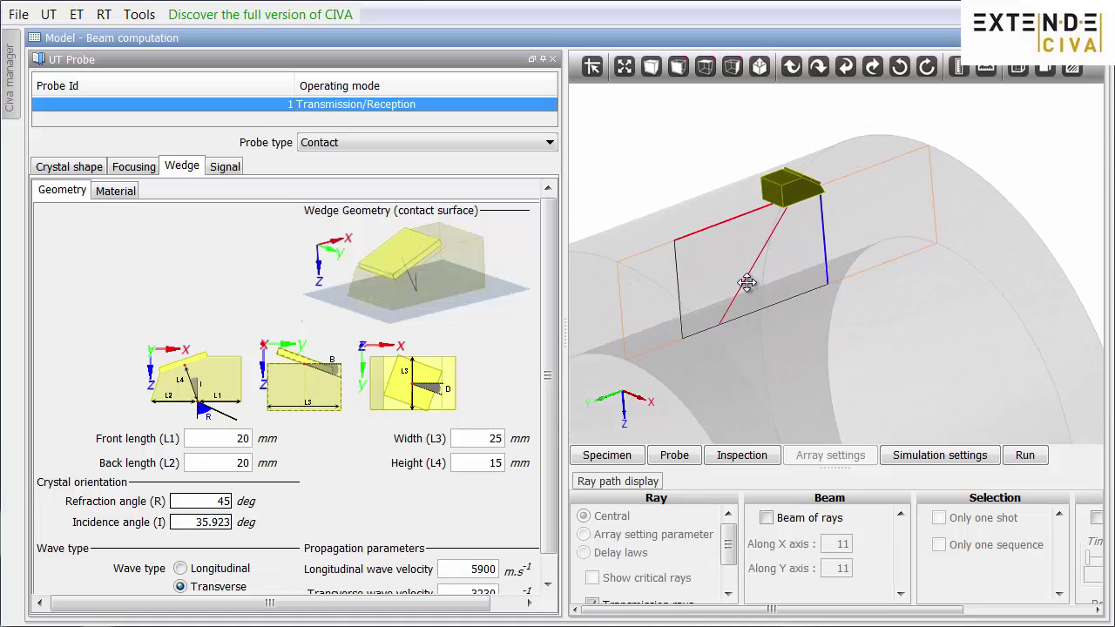
scroll(787, 273, "up", 1)
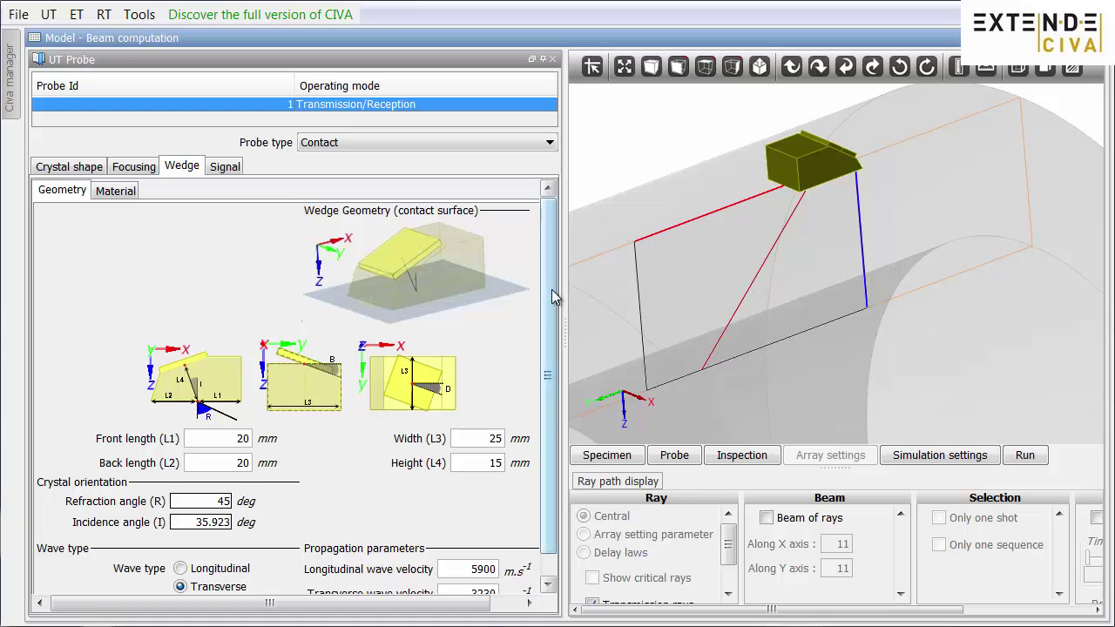
scroll(551, 290, "down", 1)
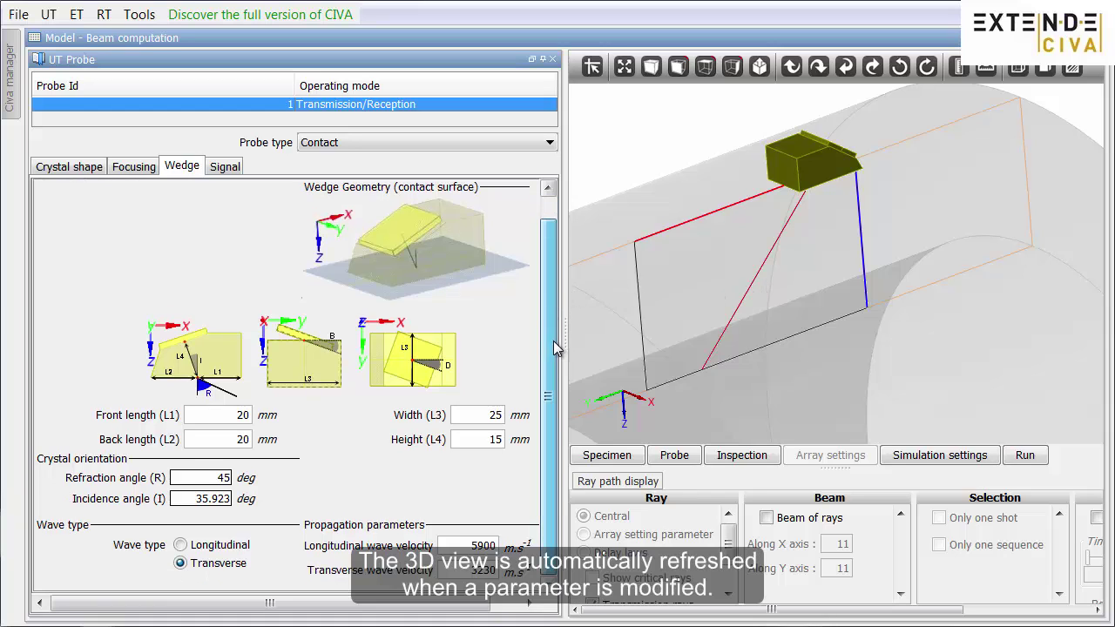
double_click(222, 478)
type("60")
key("Return")
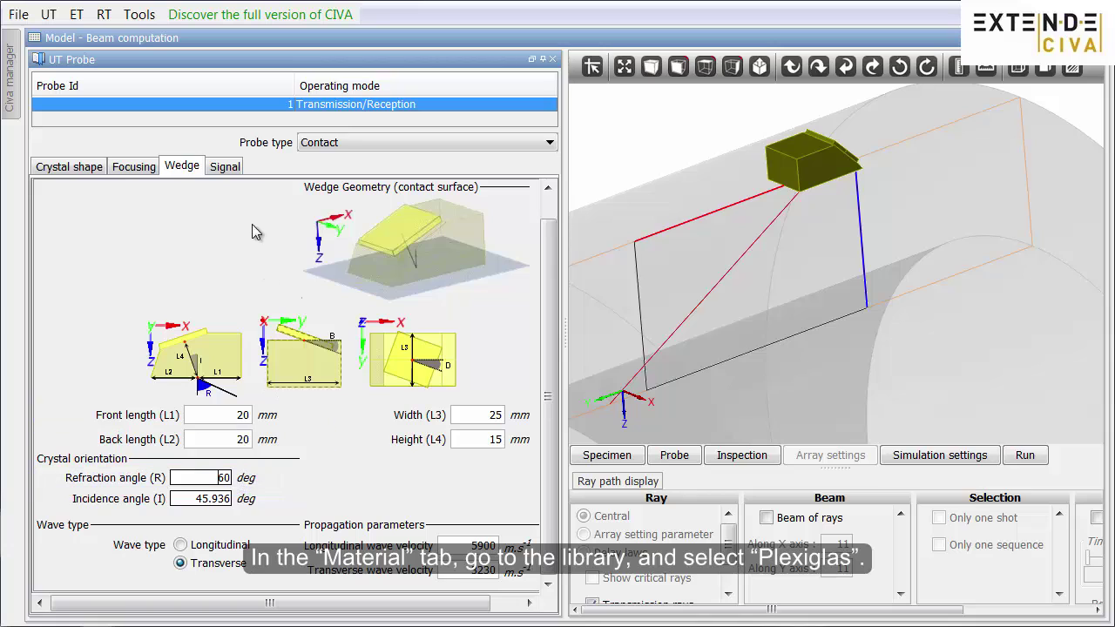
Check the probe signal is 2 MHz centre frequency, 50% bandwidth and 0° phase, then close the probe settings
left_click(228, 169)
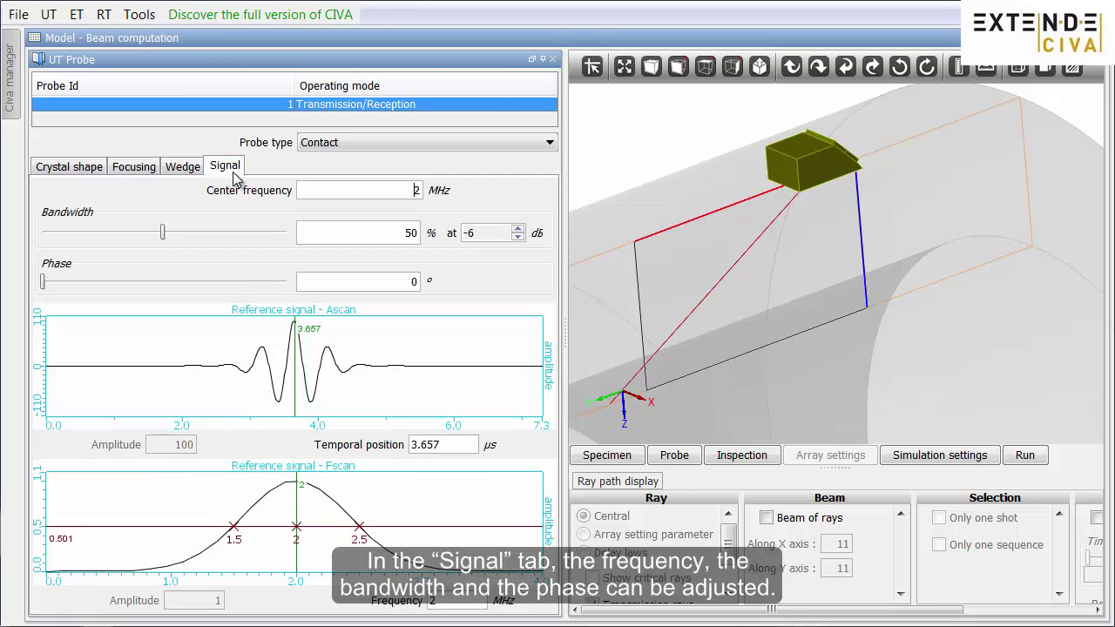
left_click(552, 59)
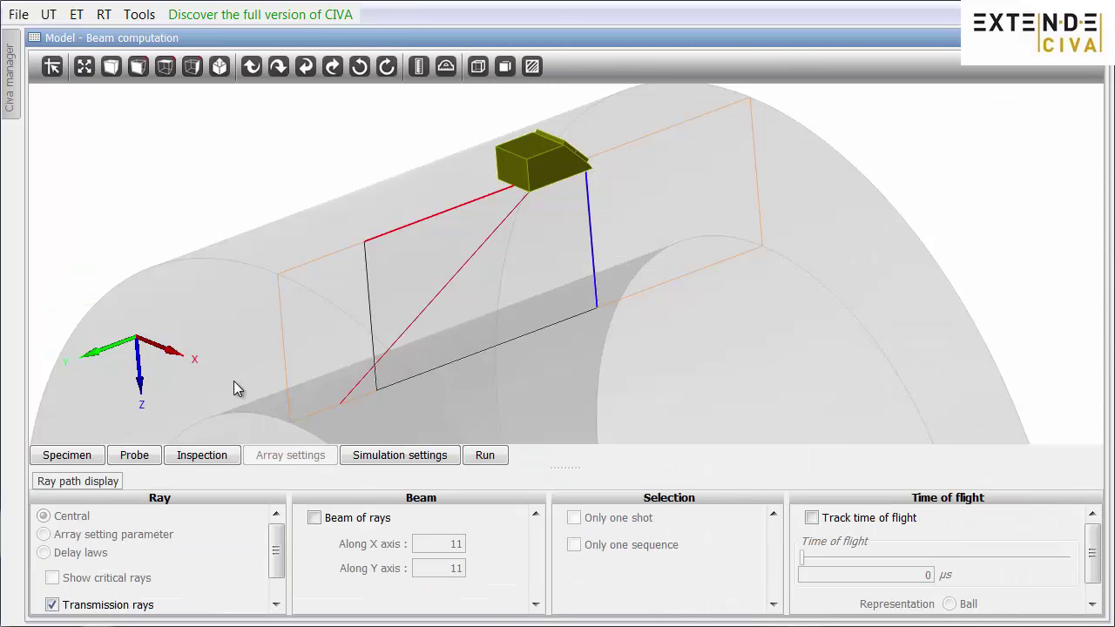
Keep the inspection Parallel/External and set the reference point Offset Y to 50 mm
left_click(210, 455)
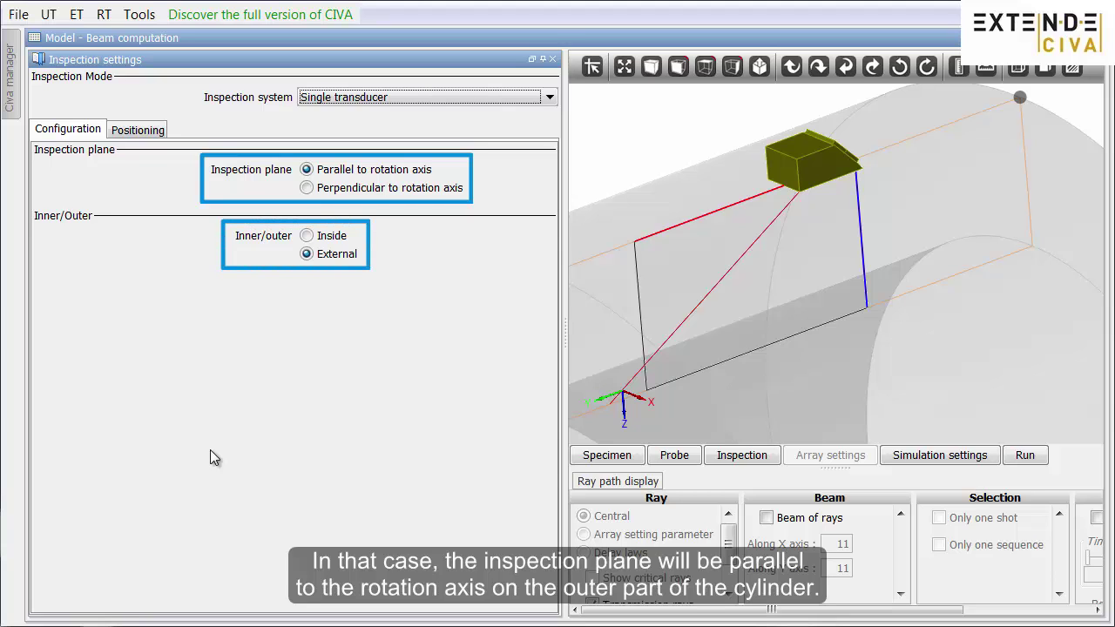
left_click(144, 130)
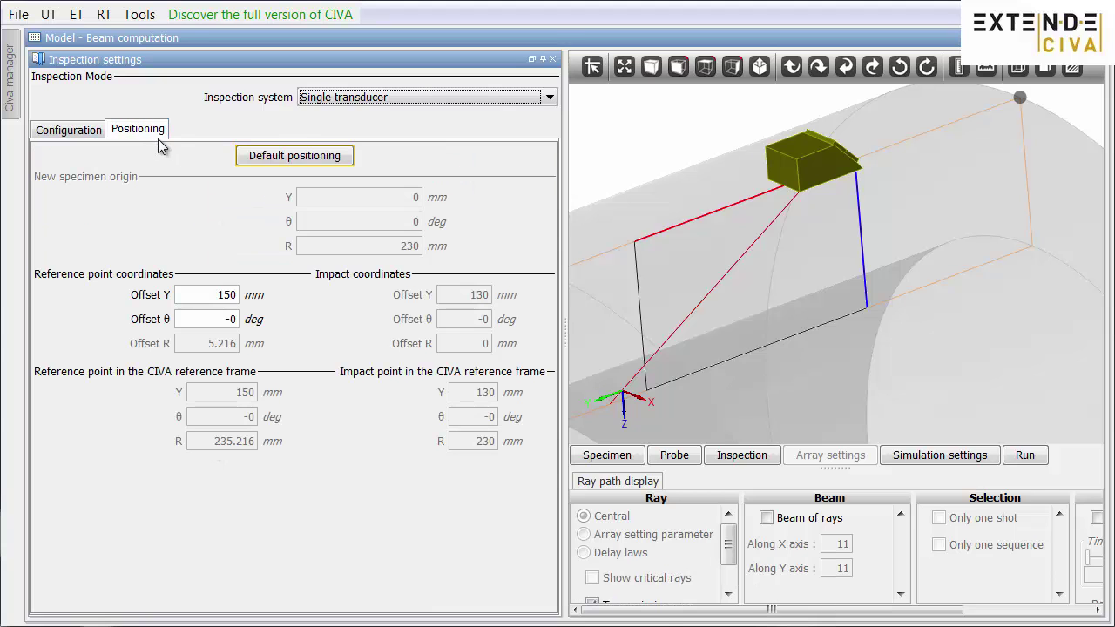
double_click(231, 294)
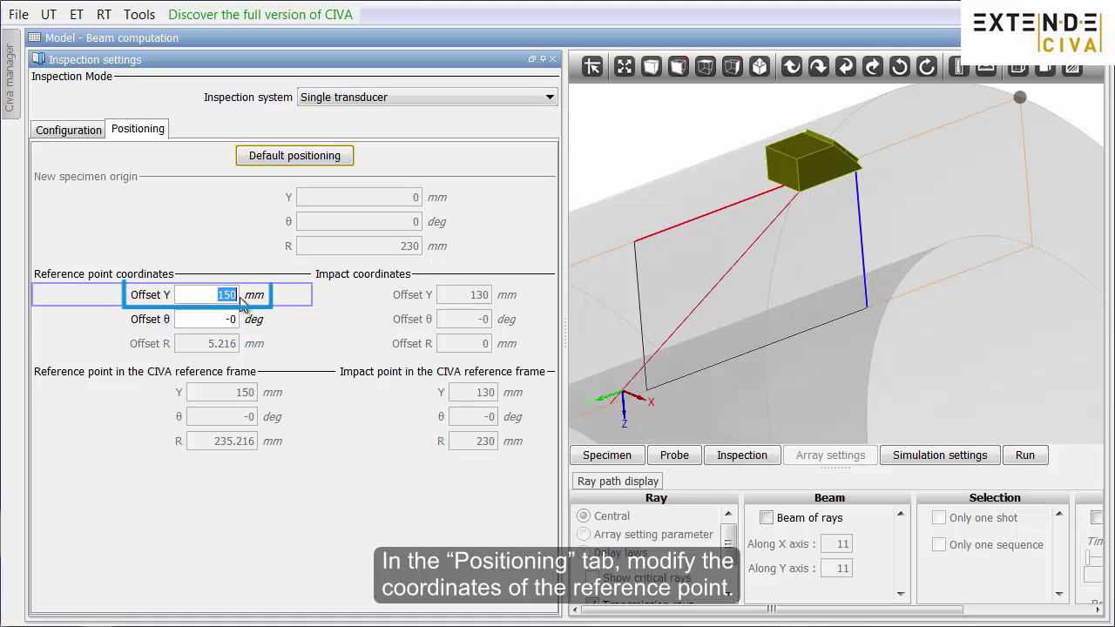
type("50")
key("Return")
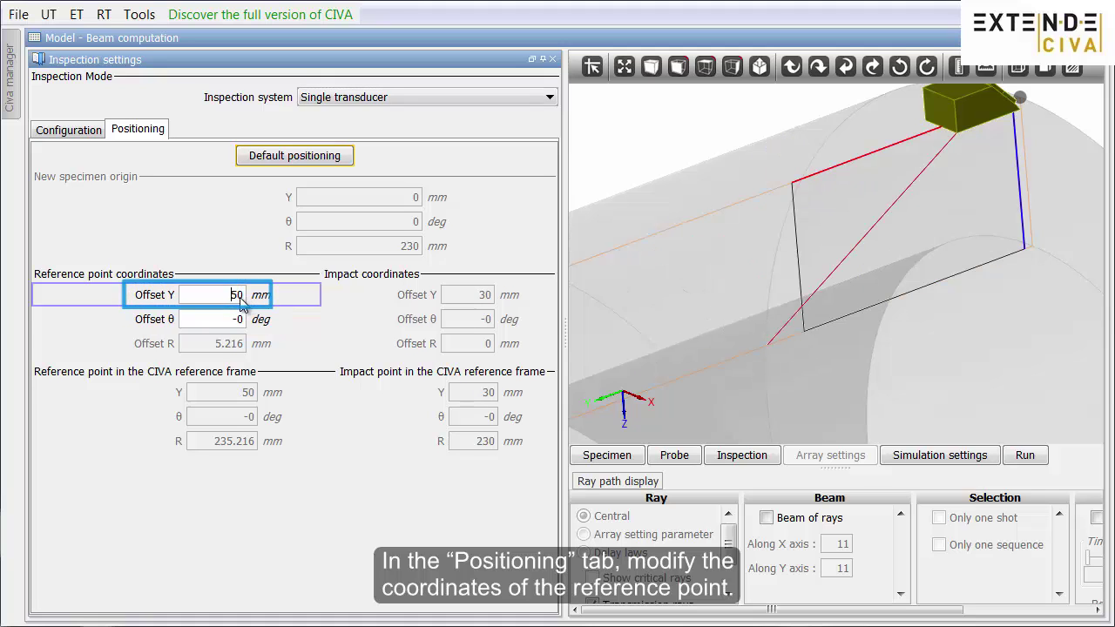
scroll(747, 257, "down", 4)
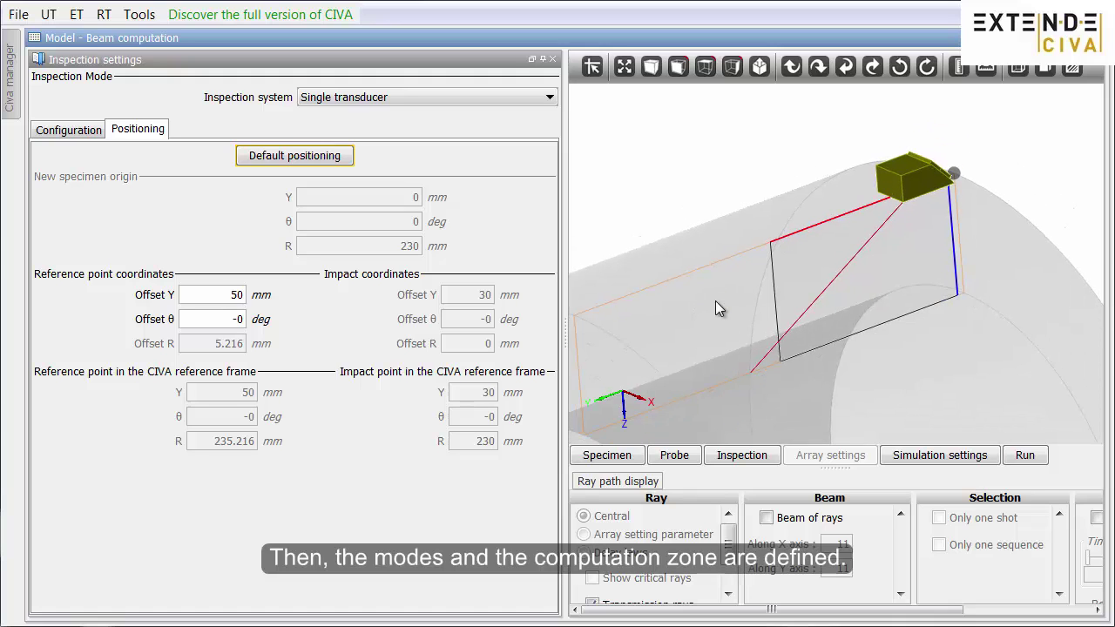
Turn backwall reflection on and then back off in the simulation settings
left_click(553, 59)
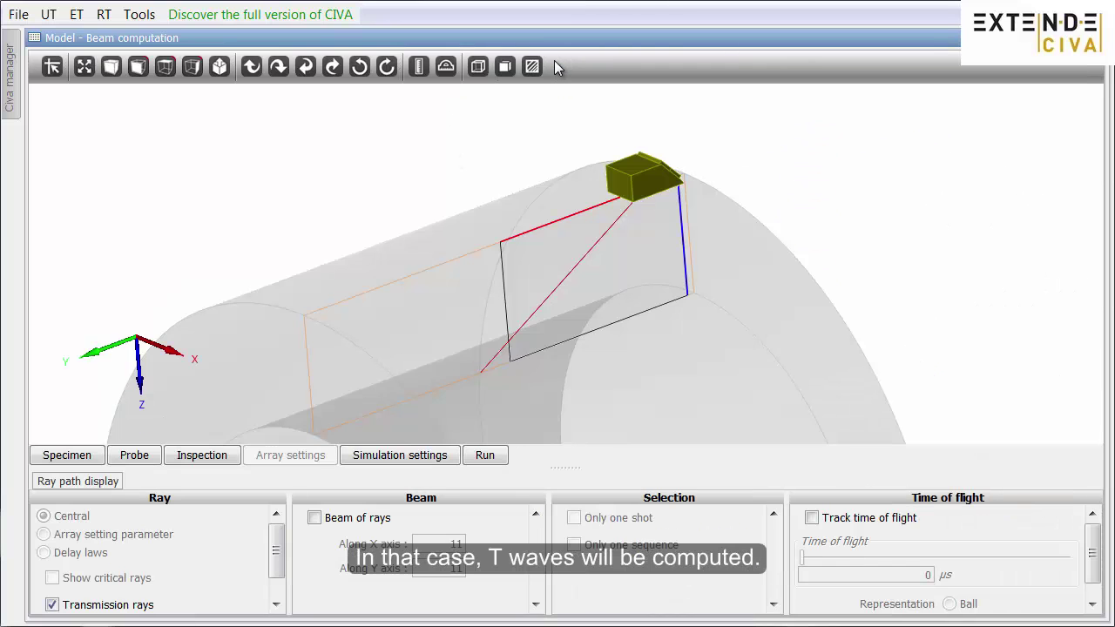
left_click(405, 456)
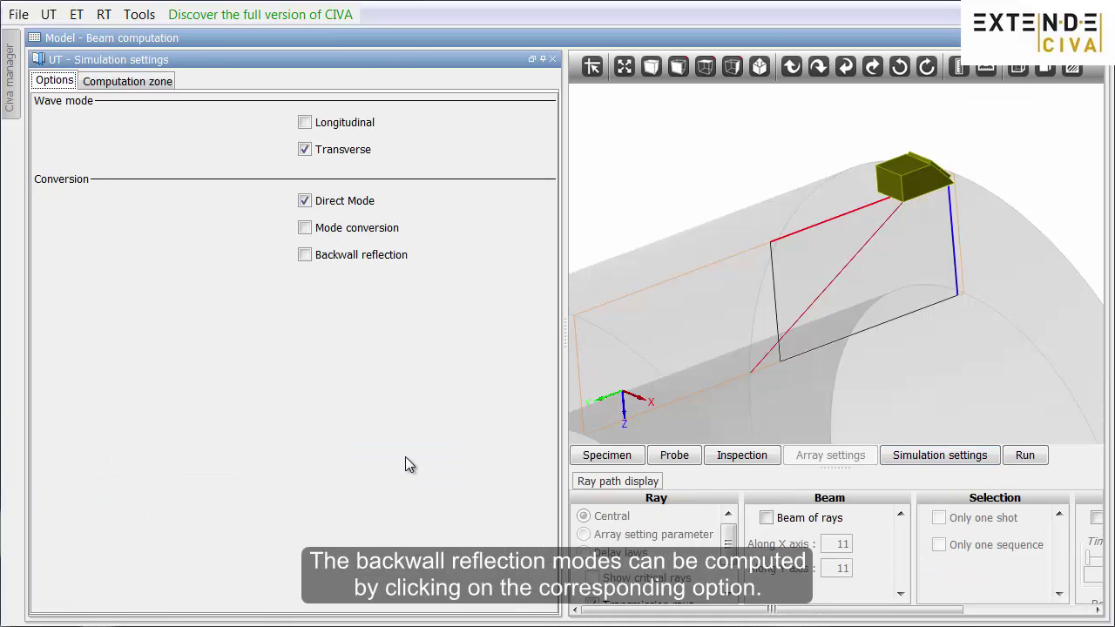
left_click(376, 257)
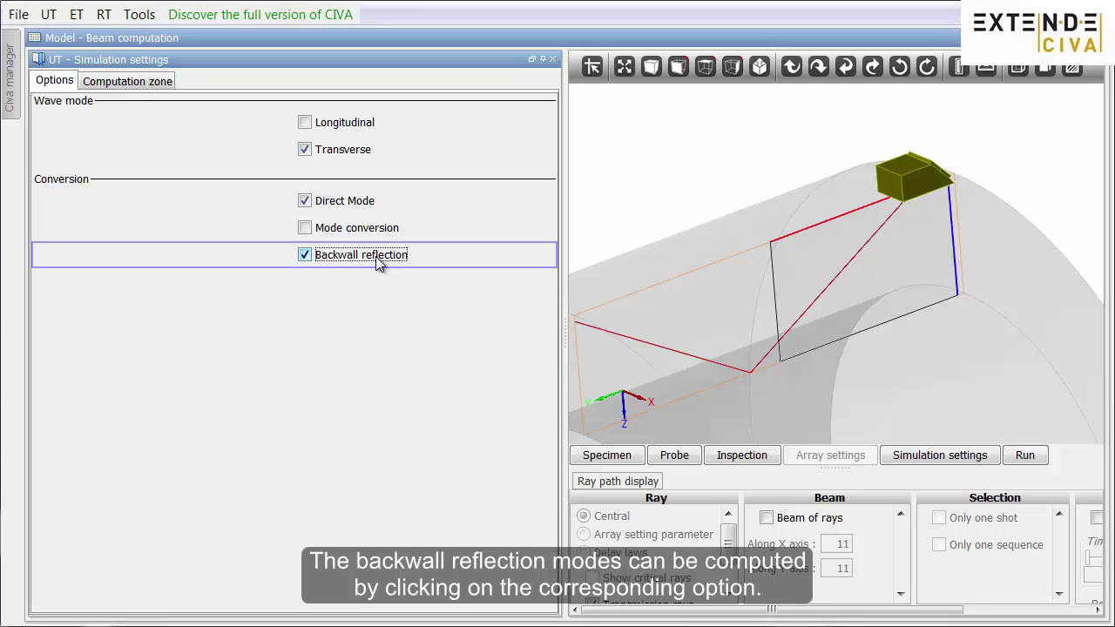
left_click(375, 256)
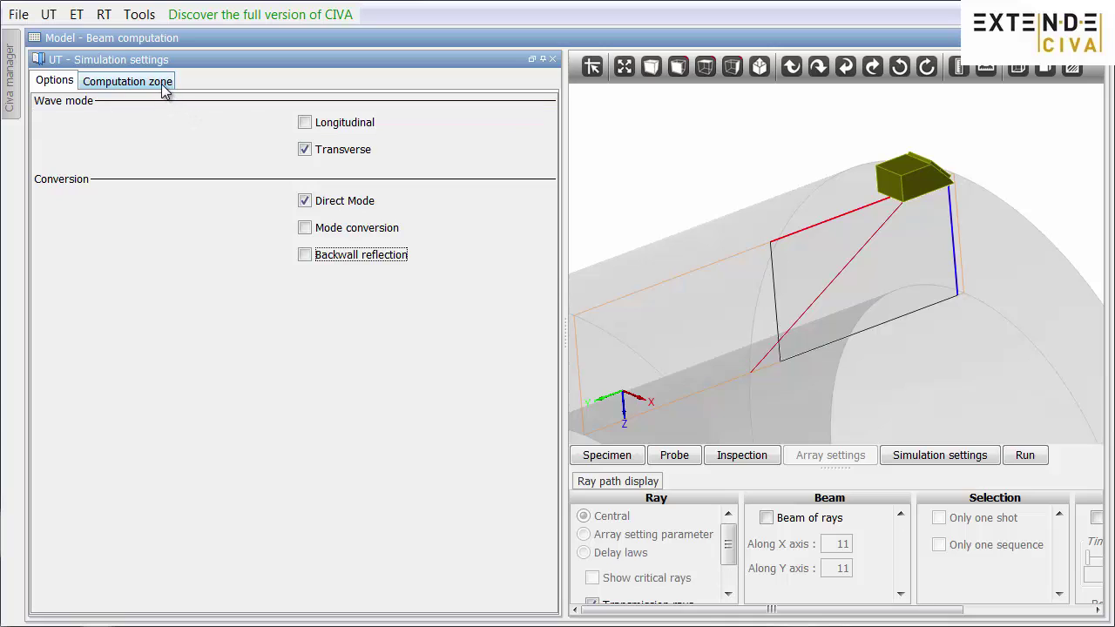
Size the computation zone to Xzone 50 mm with 100 steps and Zzone 150 mm with 150 steps
left_click(127, 81)
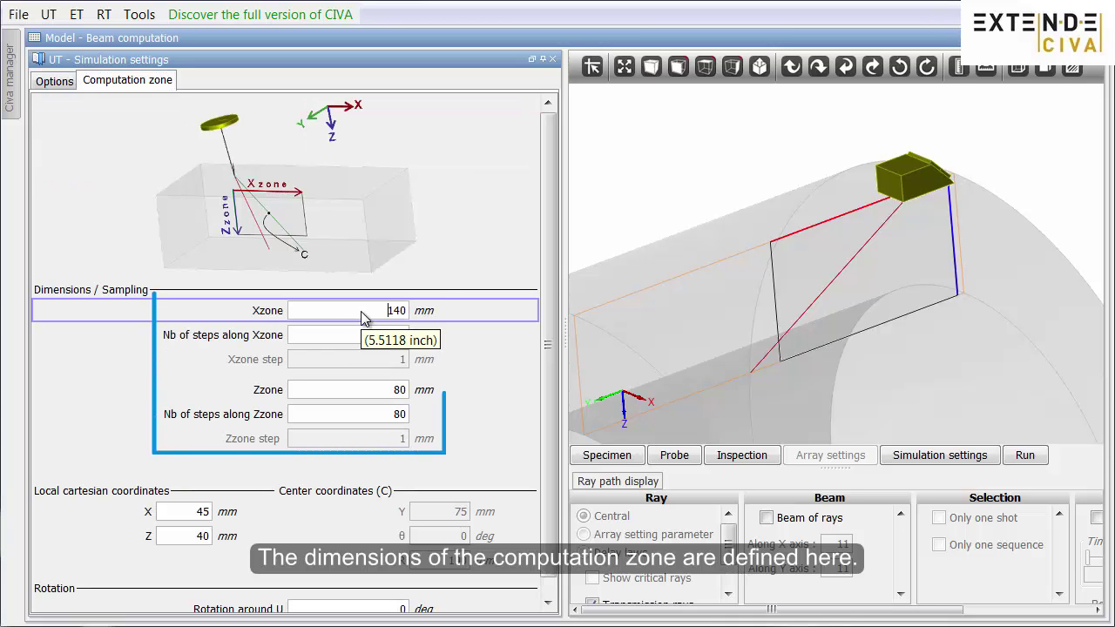
double_click(432, 312)
type("50")
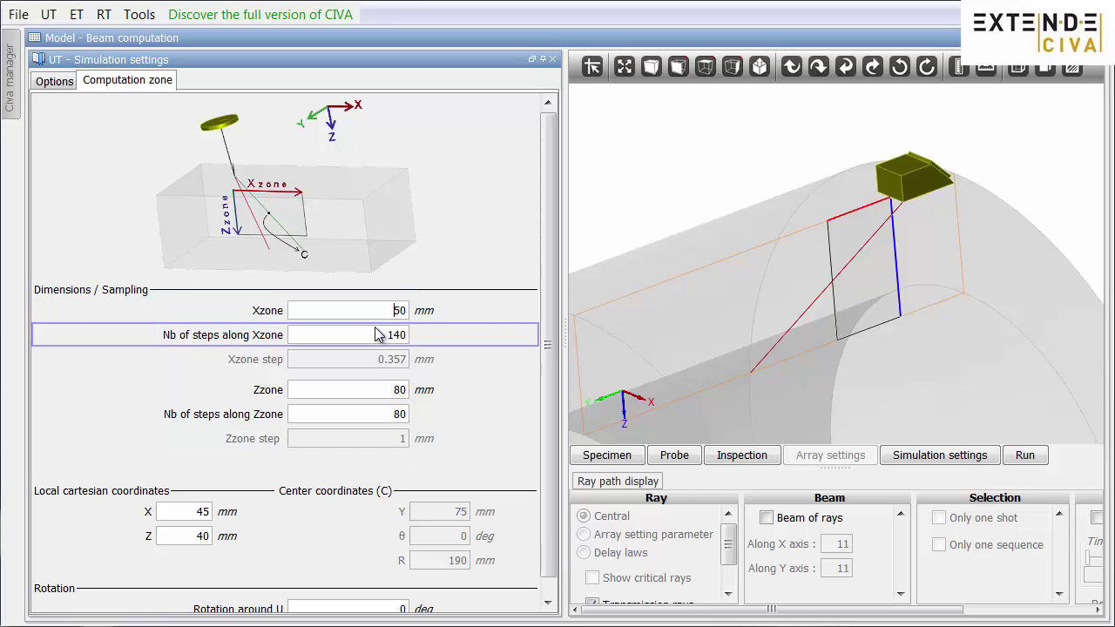
left_click_drag(373, 334, 417, 340)
type("100")
left_click_drag(384, 389, 437, 394)
type("150")
key("Return")
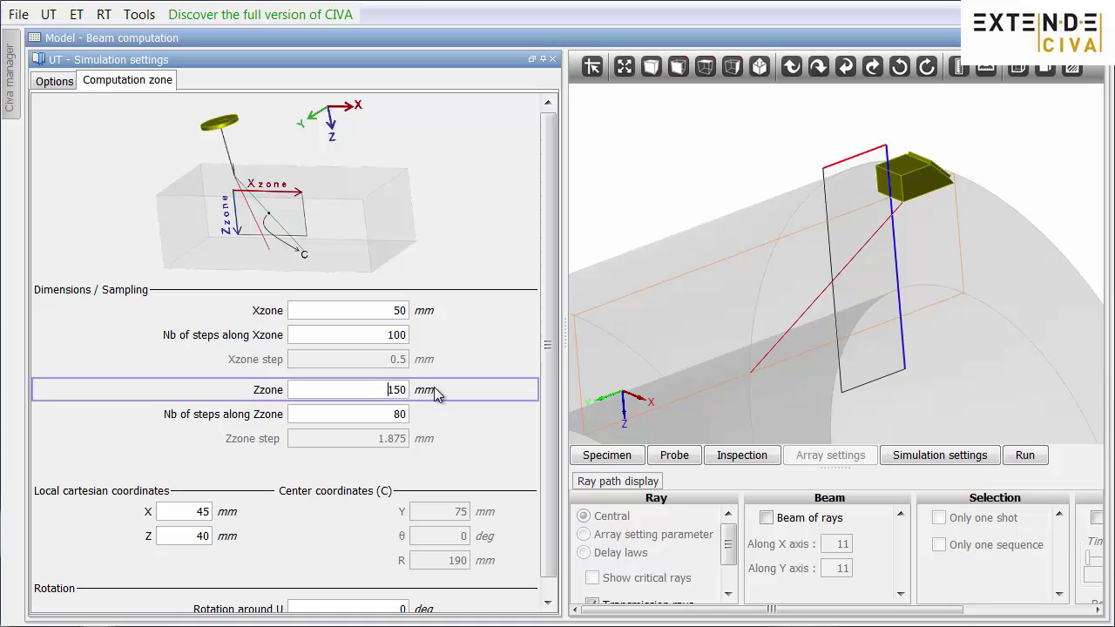
left_click_drag(390, 417, 413, 415)
type("150")
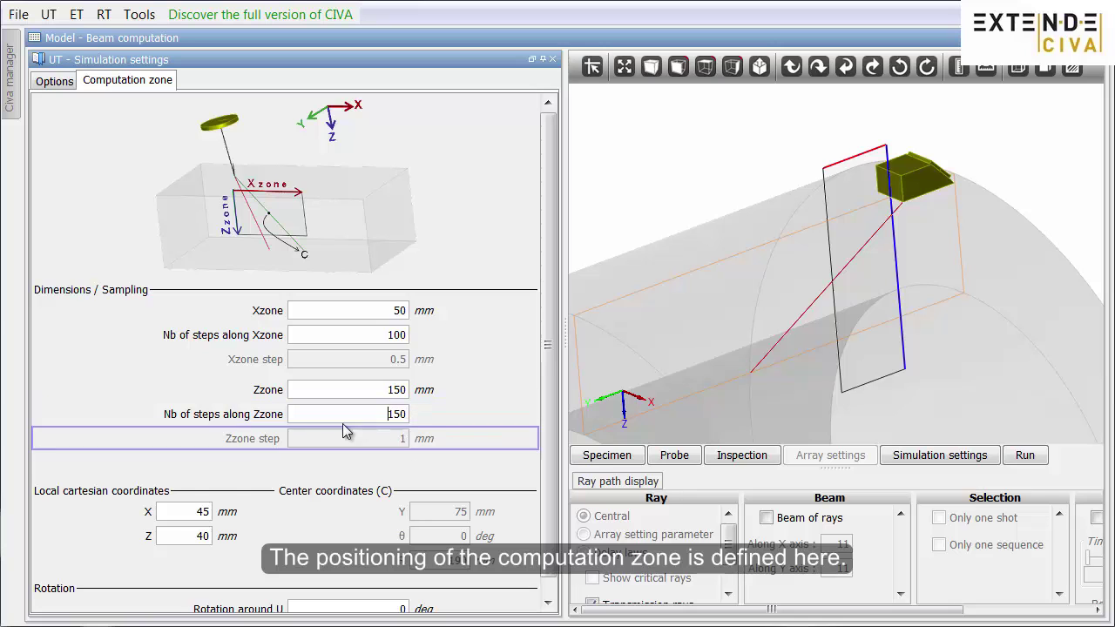
Place the computation zone at X 70 mm and rotate it 60°
double_click(220, 516)
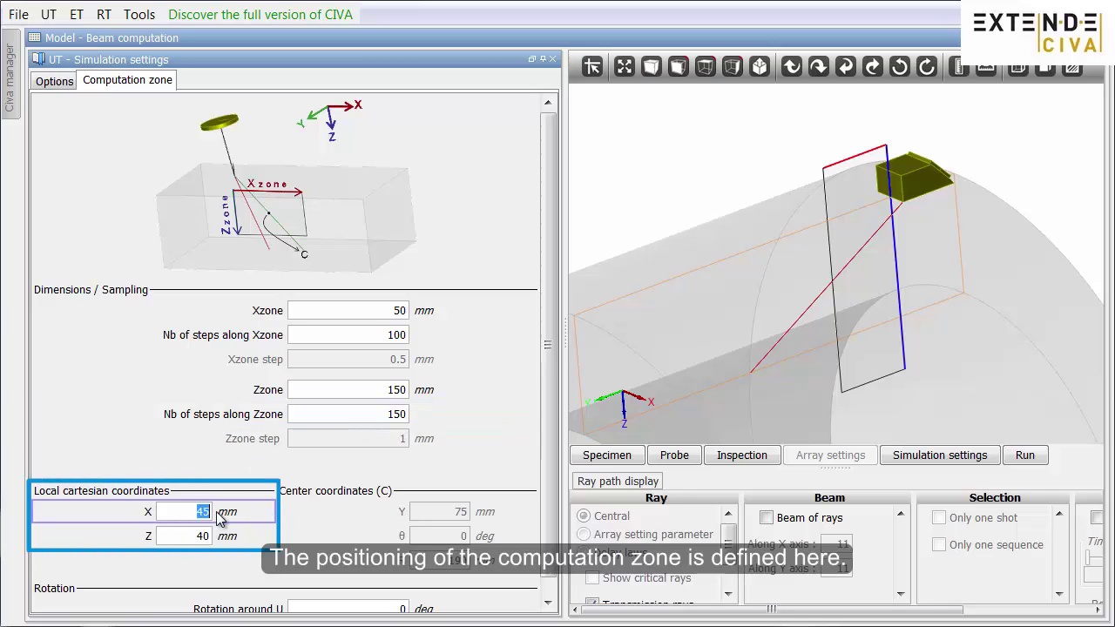
key("Return")
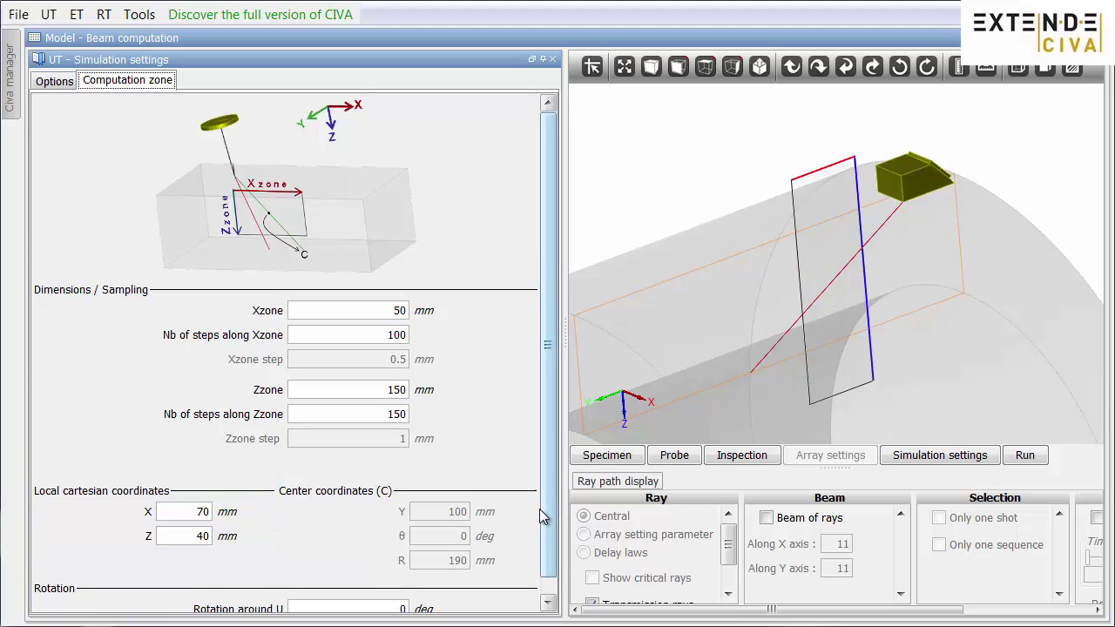
left_click_drag(544, 523, 547, 543)
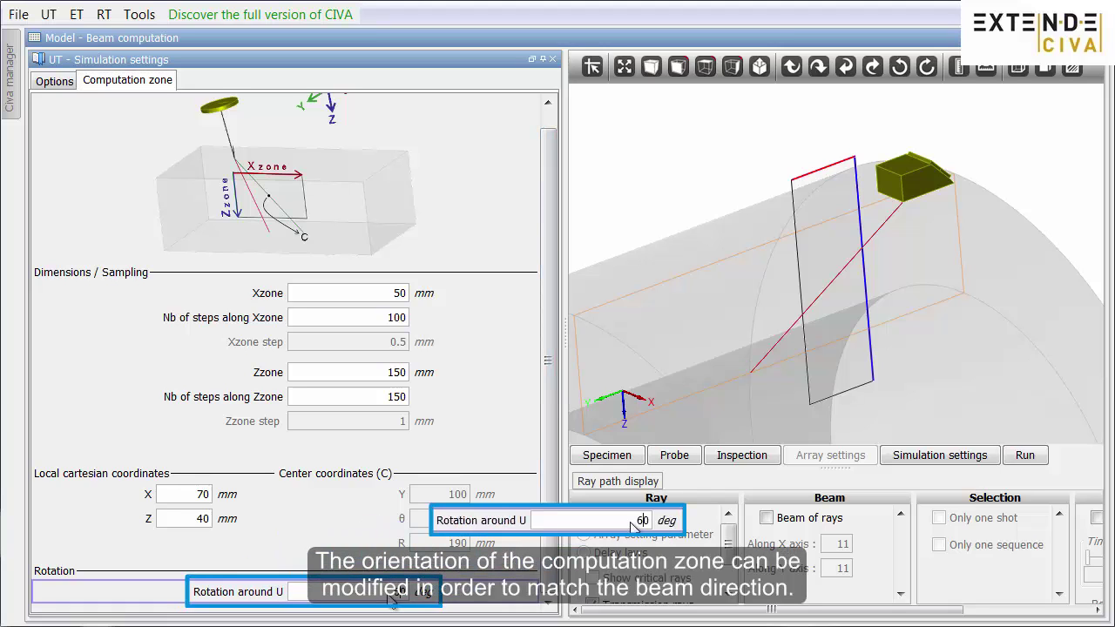
key("Tab")
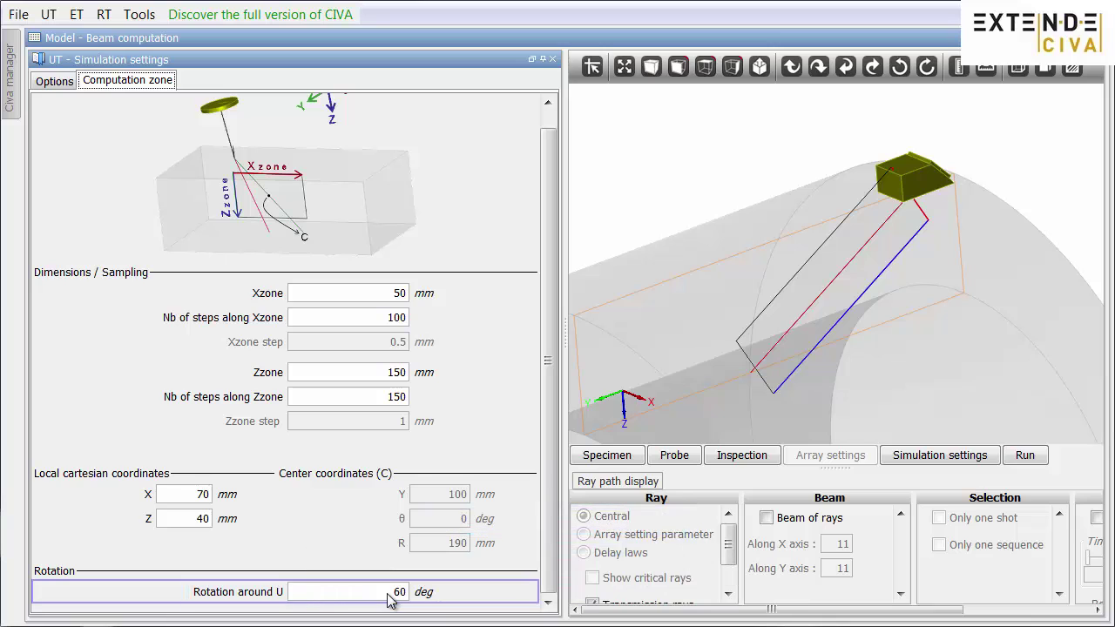
Close the simulation settings and rotate the 3D model to see the beam before computing
left_click(553, 59)
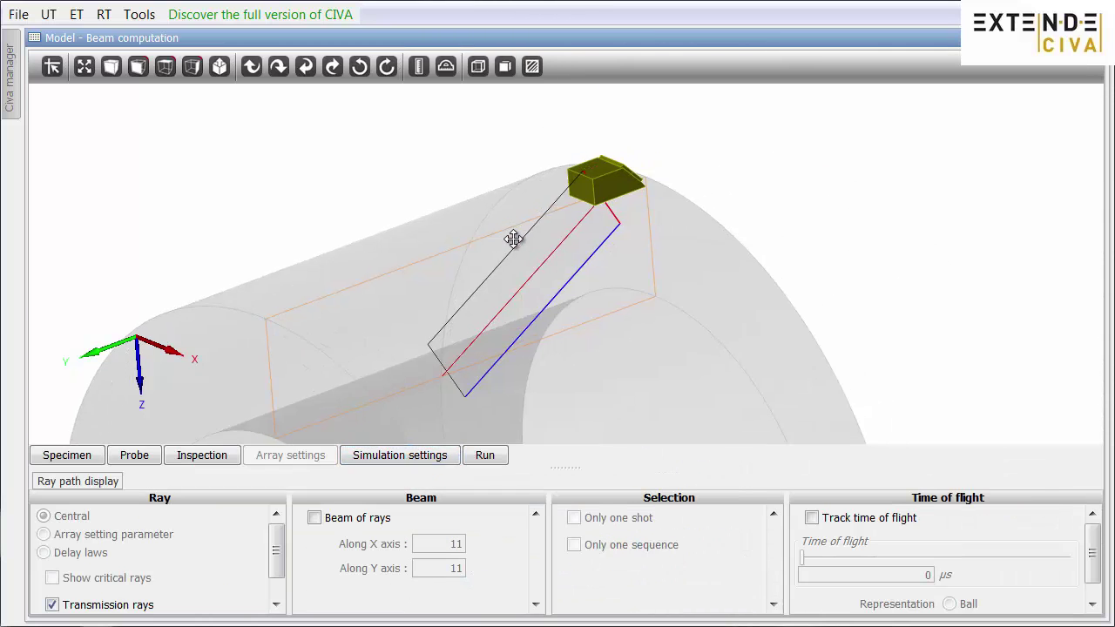
left_click_drag(513, 239, 555, 286)
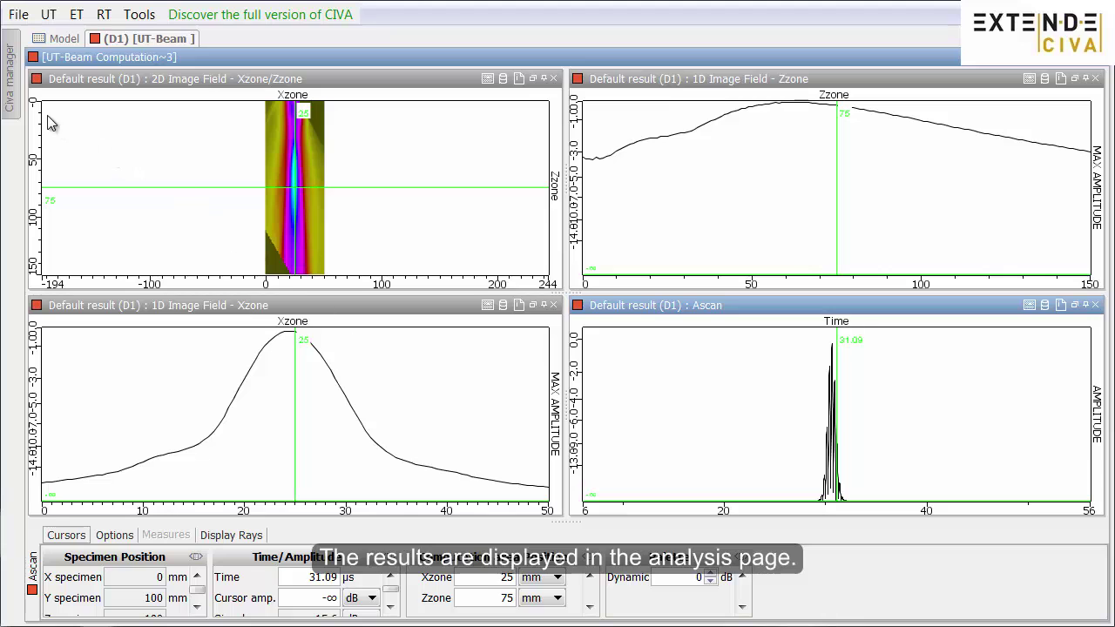
Open the result's 3D view from the Civa manager, maximize it, and orbit and zoom onto the cylinder
left_click(13, 103)
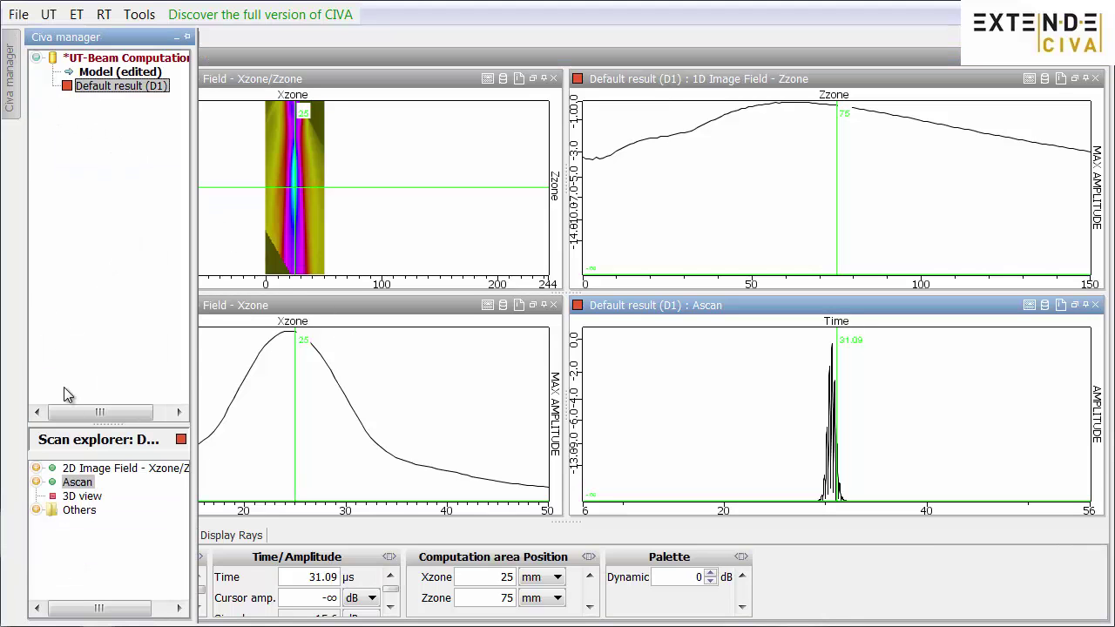
double_click(82, 496)
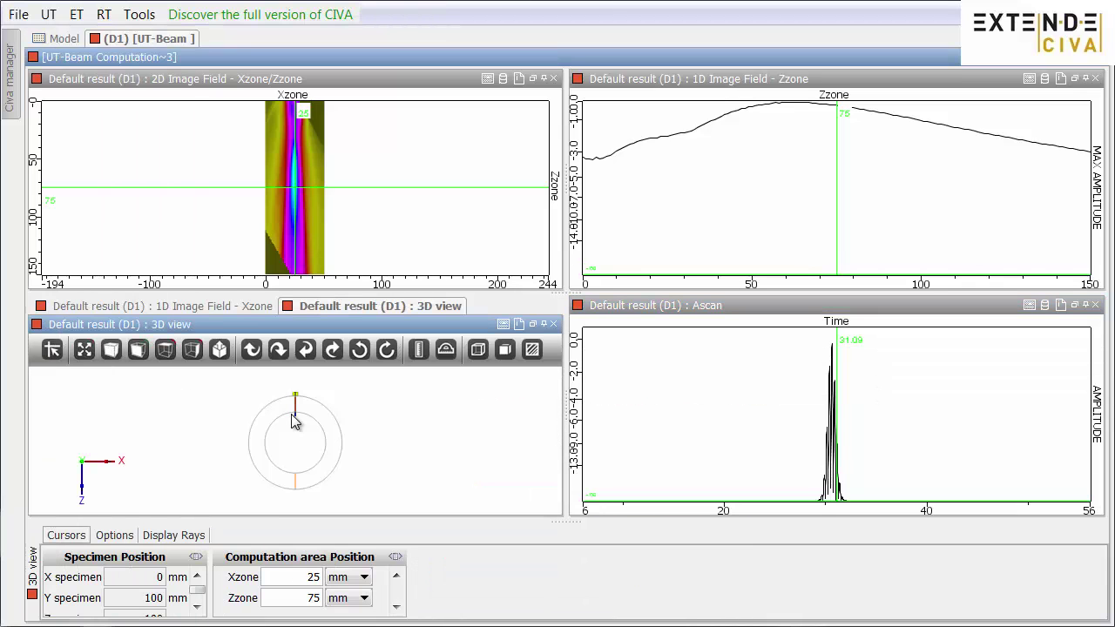
double_click(290, 326)
left_click_drag(560, 319, 583, 343)
scroll(583, 343, "up", 5)
scroll(643, 394, "up", 5)
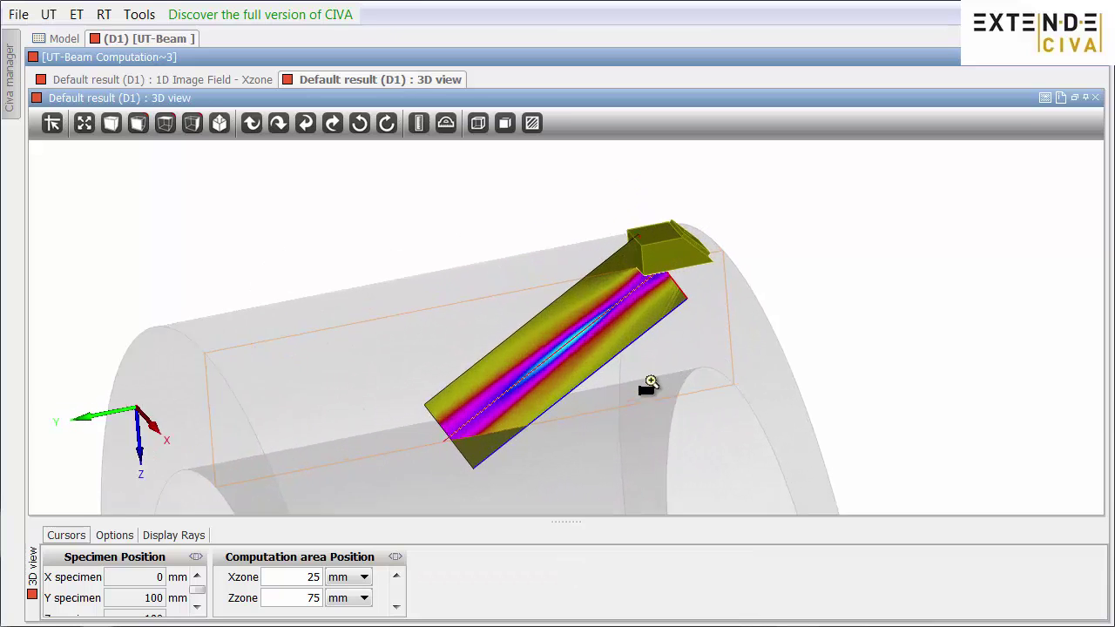
left_click_drag(643, 391, 629, 388)
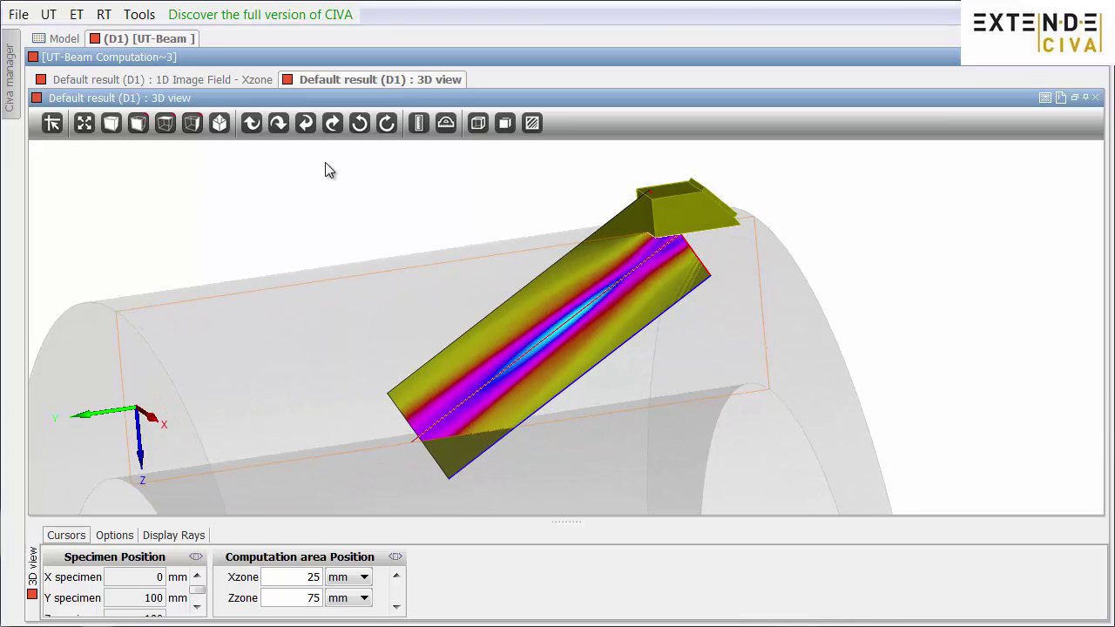
Create a new UT Inspection Simulation with a Weld specimen and a Linear phased-array probe
left_click(50, 15)
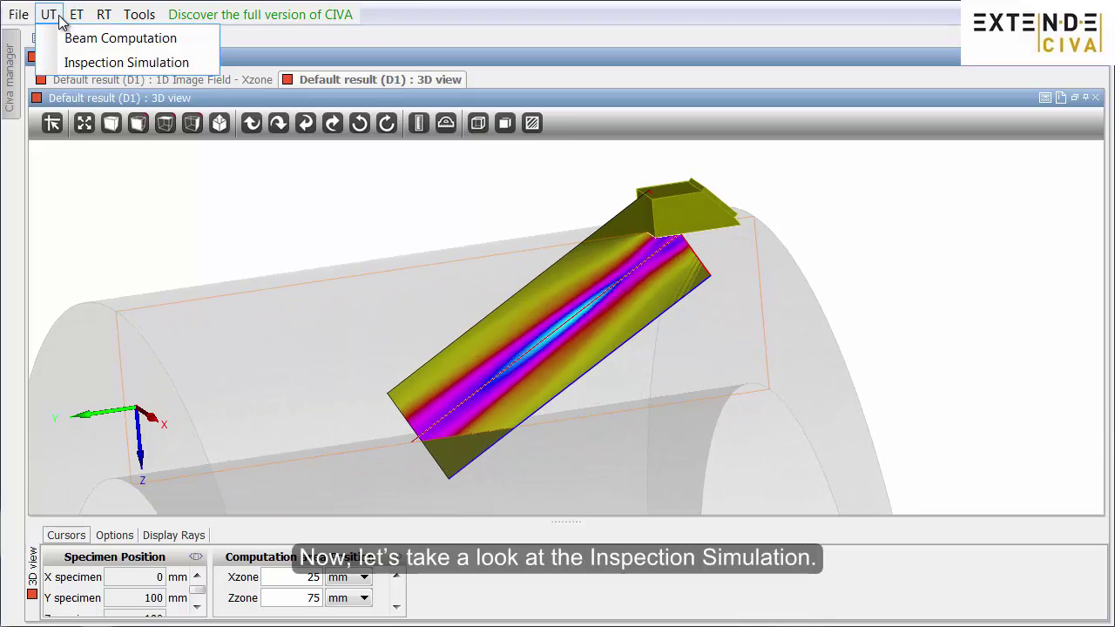
left_click(86, 59)
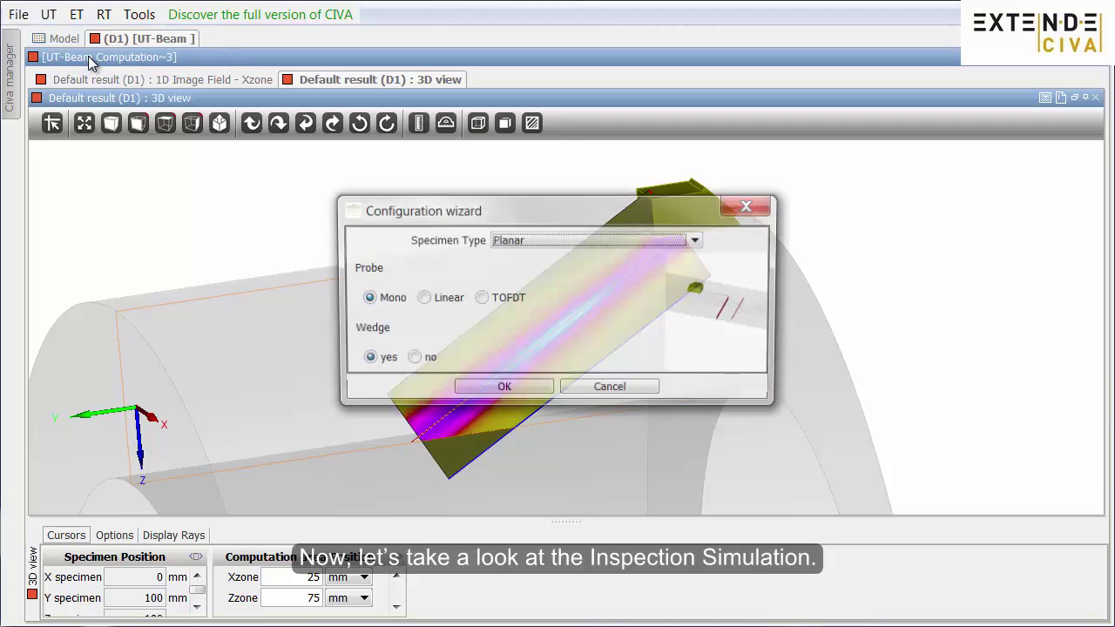
left_click(568, 240)
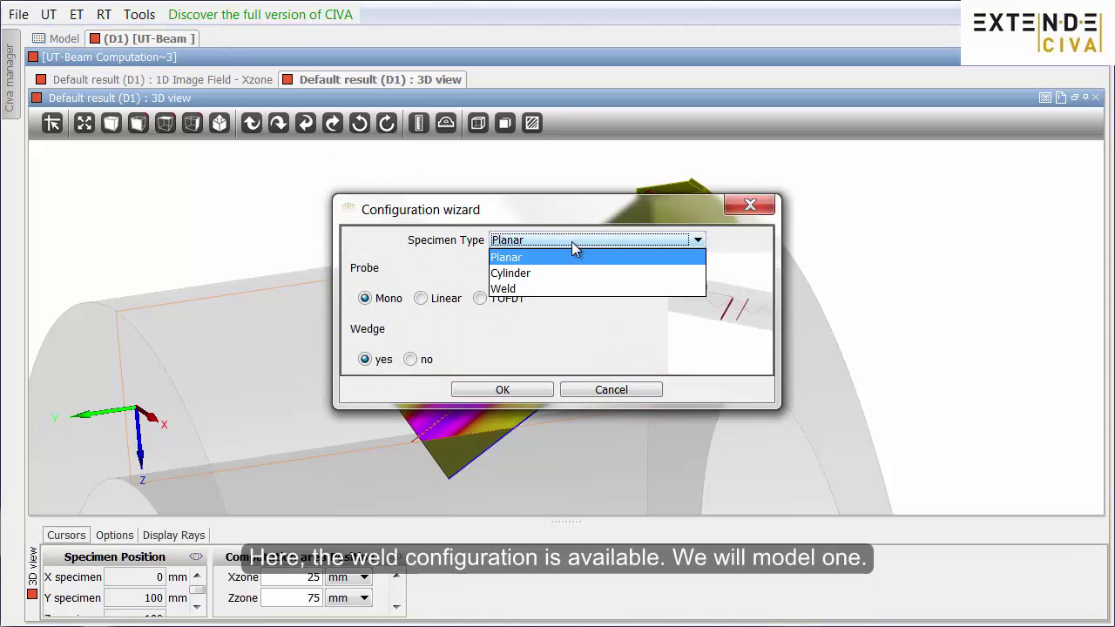
left_click(565, 289)
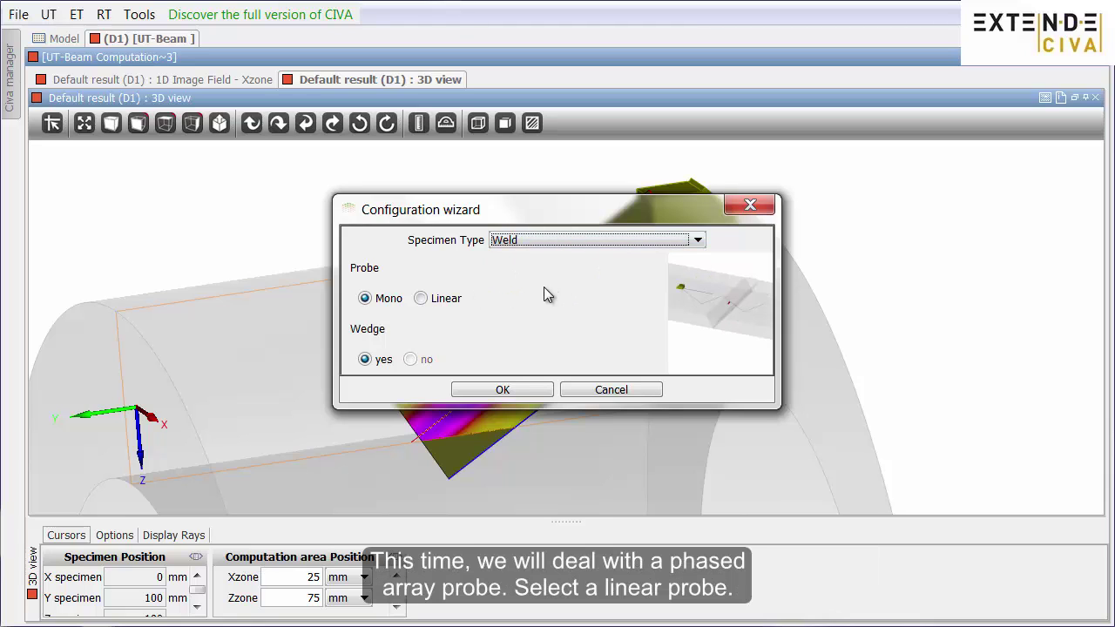
left_click(445, 296)
left_click(445, 298)
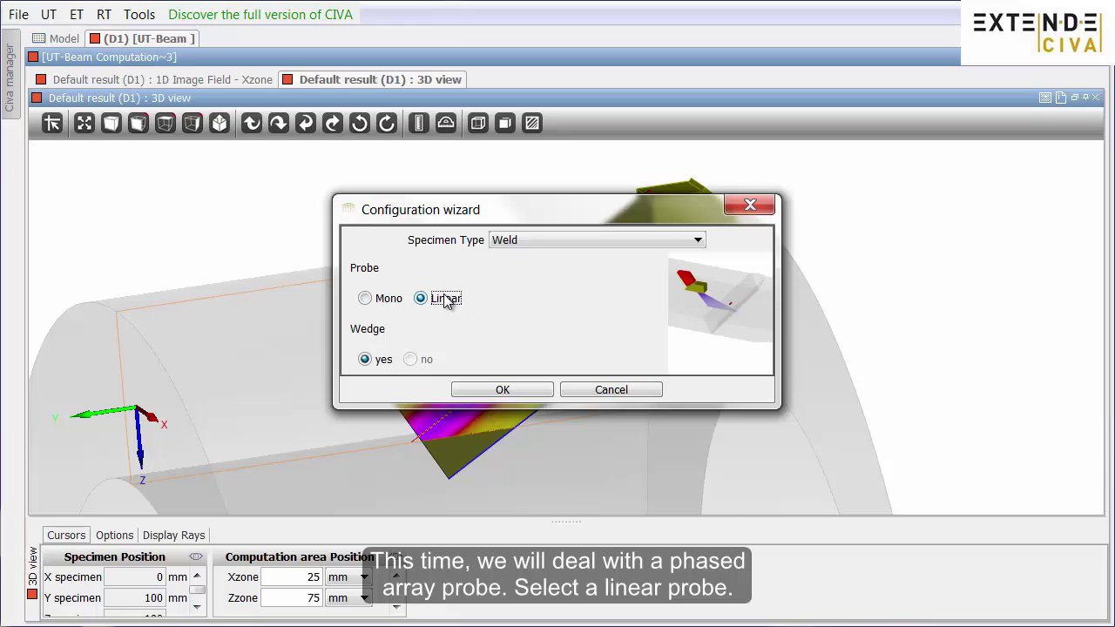
left_click(516, 389)
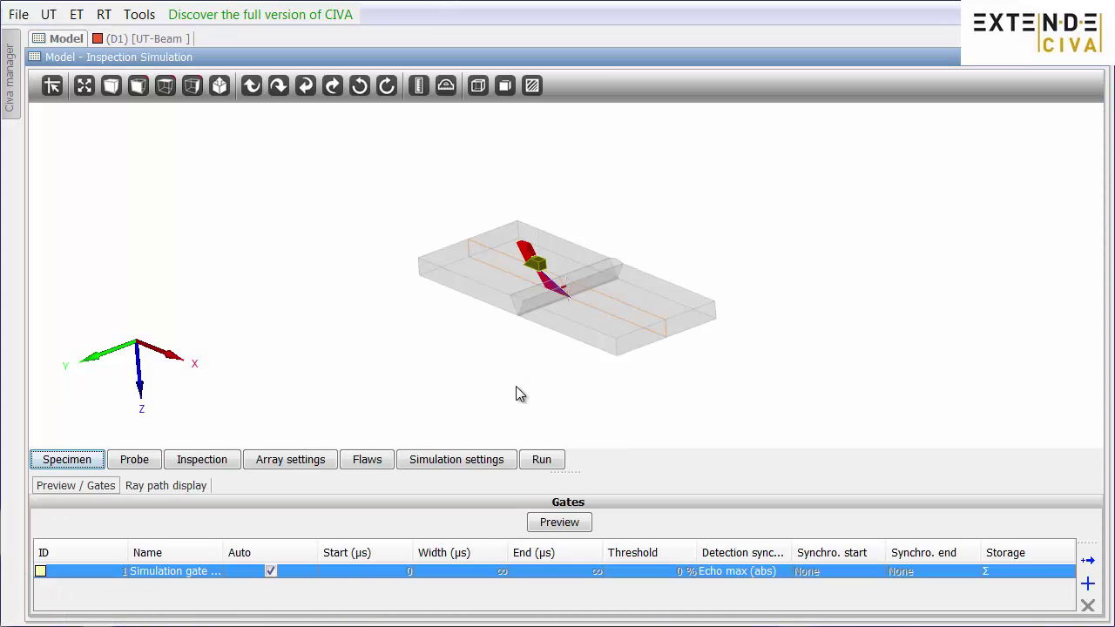
left_click_drag(517, 368, 605, 349)
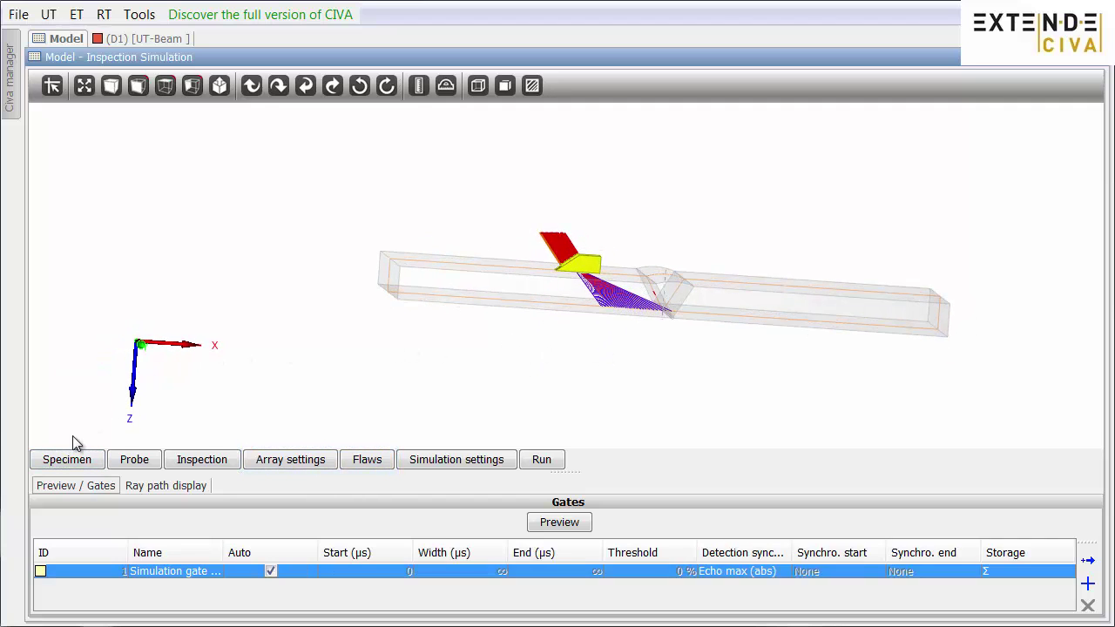
left_click(70, 459)
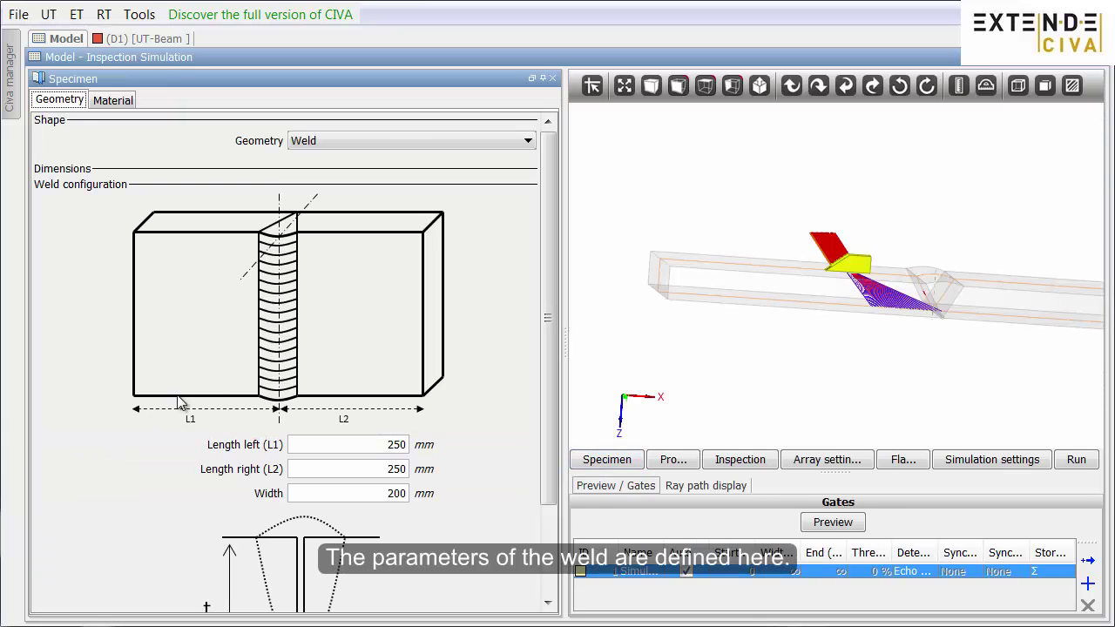
left_click_drag(547, 192, 551, 292)
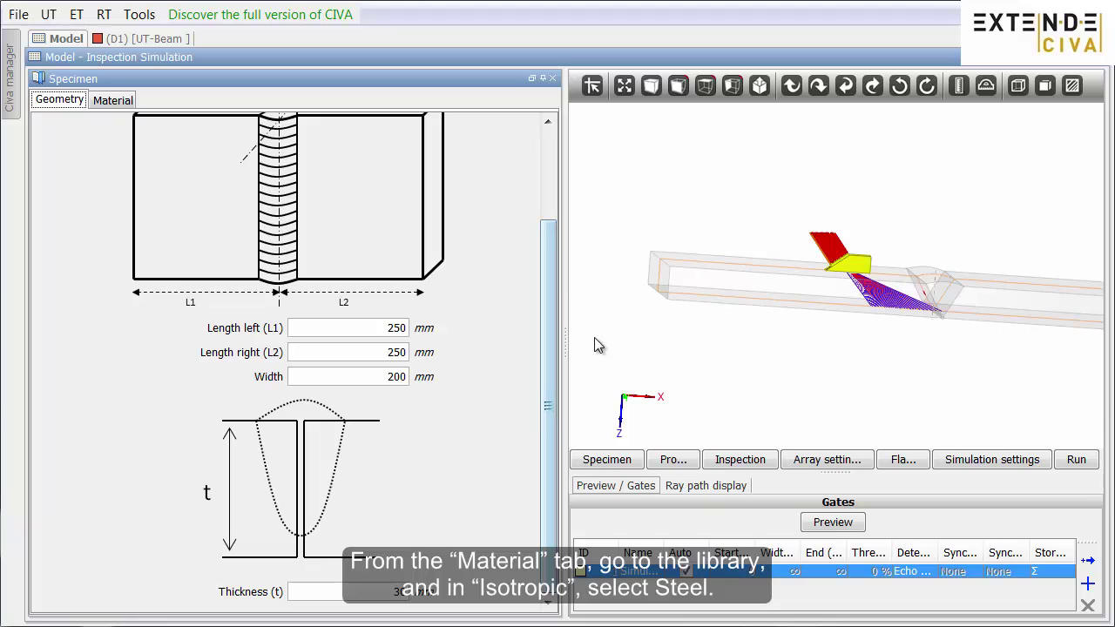
left_click(552, 80)
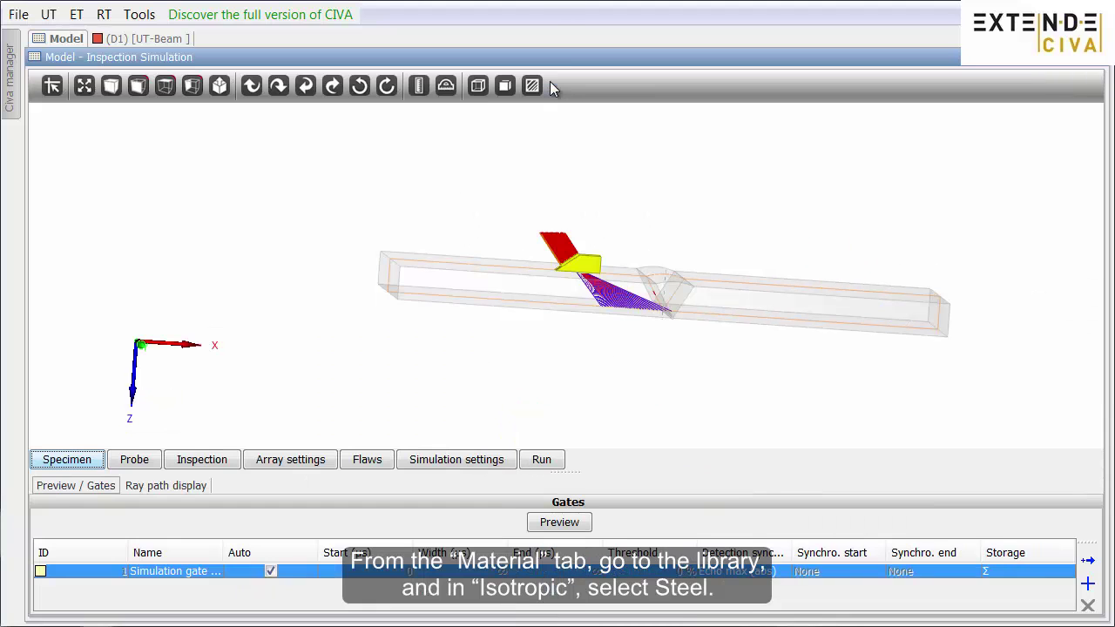
Review the probe's crystal, focusing, 45° wedge and 4 MHz, 70% bandwidth signal settings, then close them
left_click(126, 460)
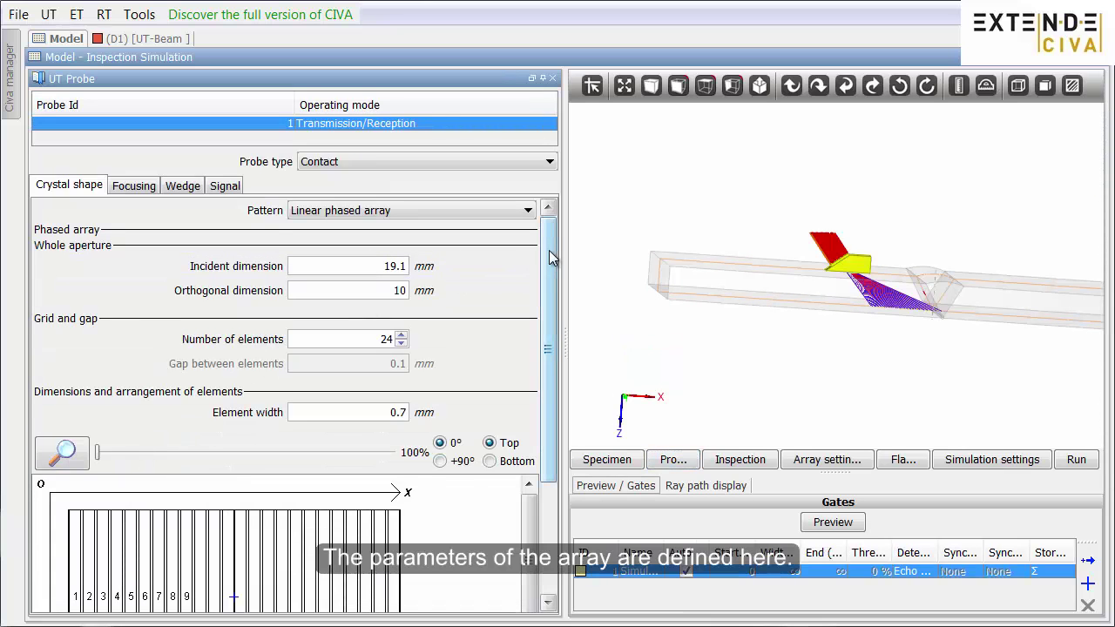
left_click_drag(549, 257, 549, 373)
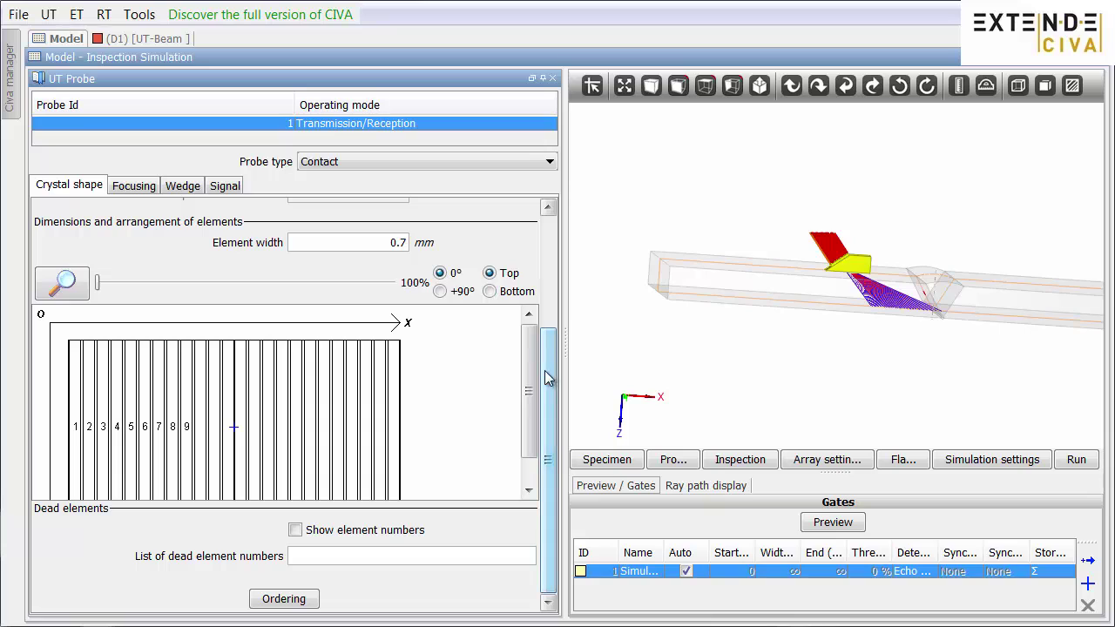
left_click(144, 189)
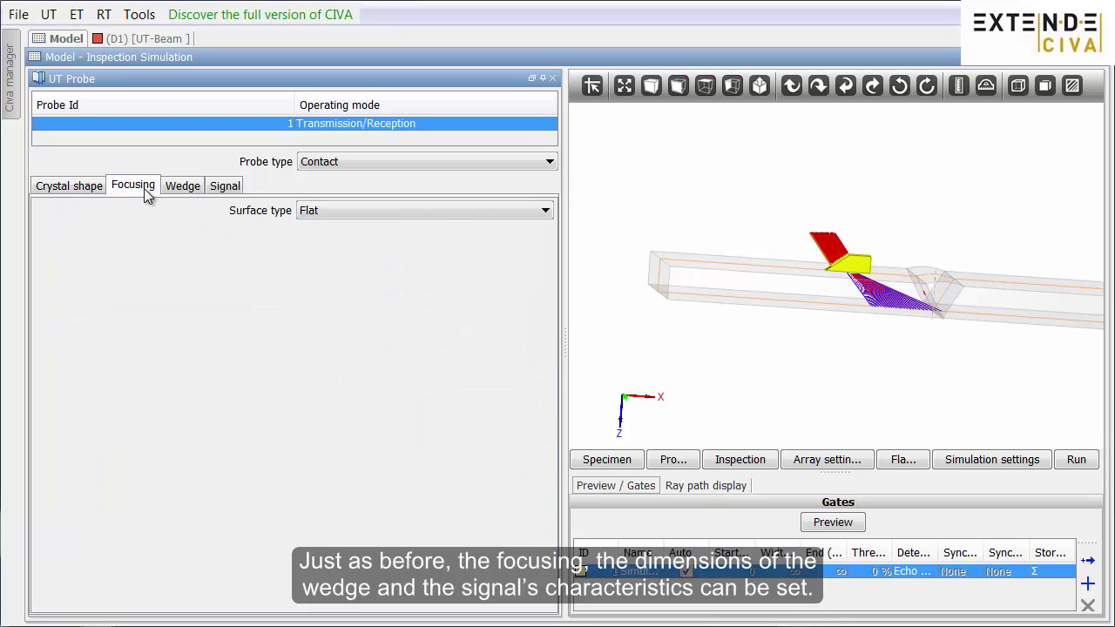
left_click(179, 189)
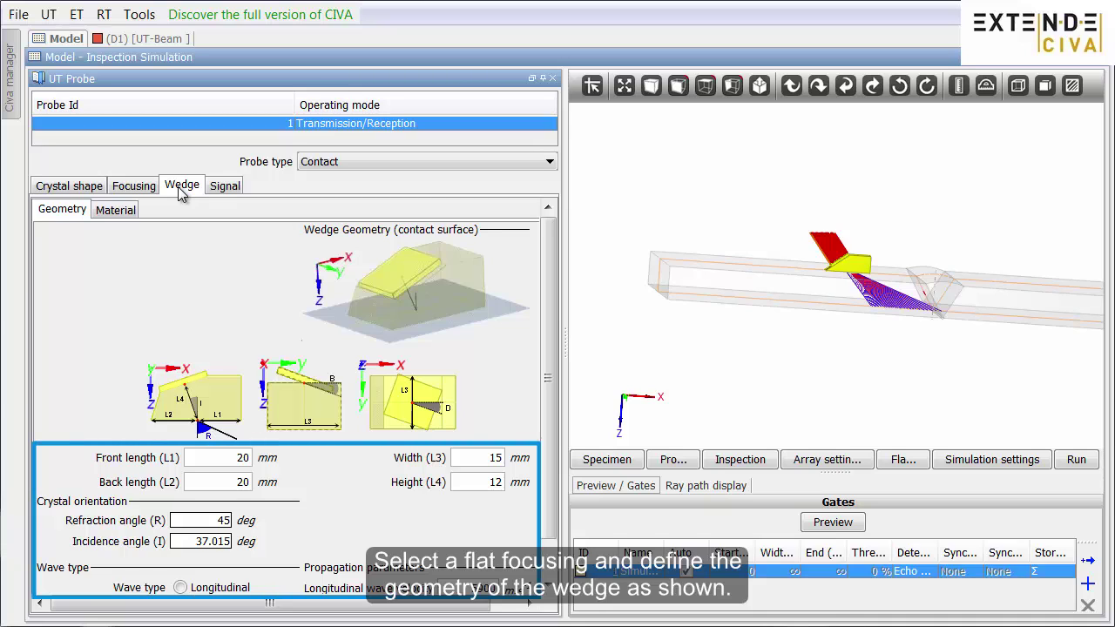
left_click(226, 189)
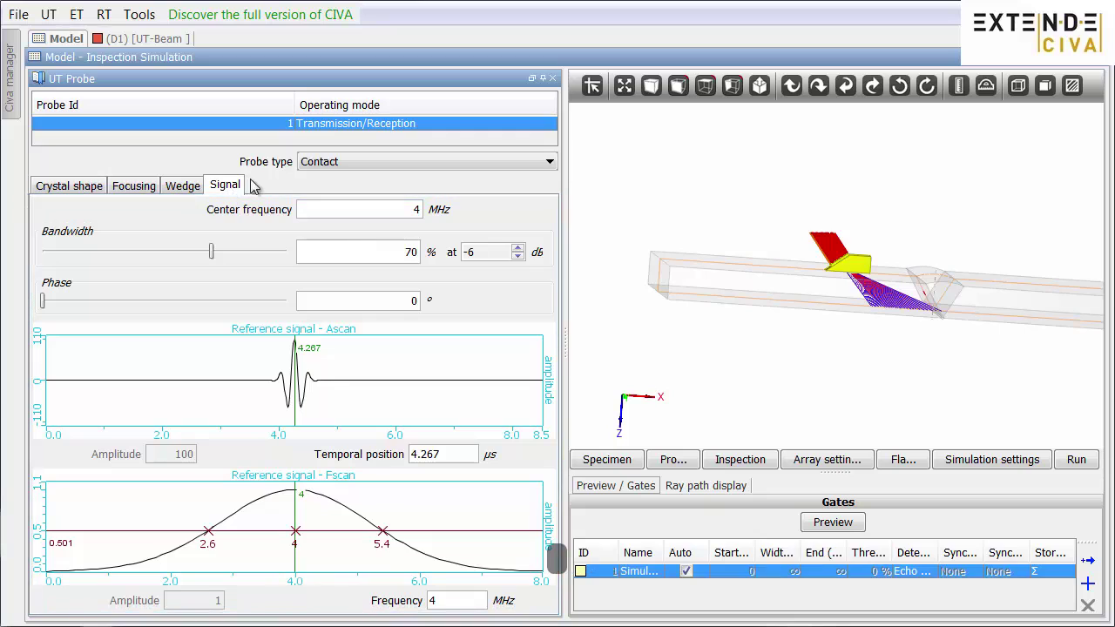
left_click(552, 78)
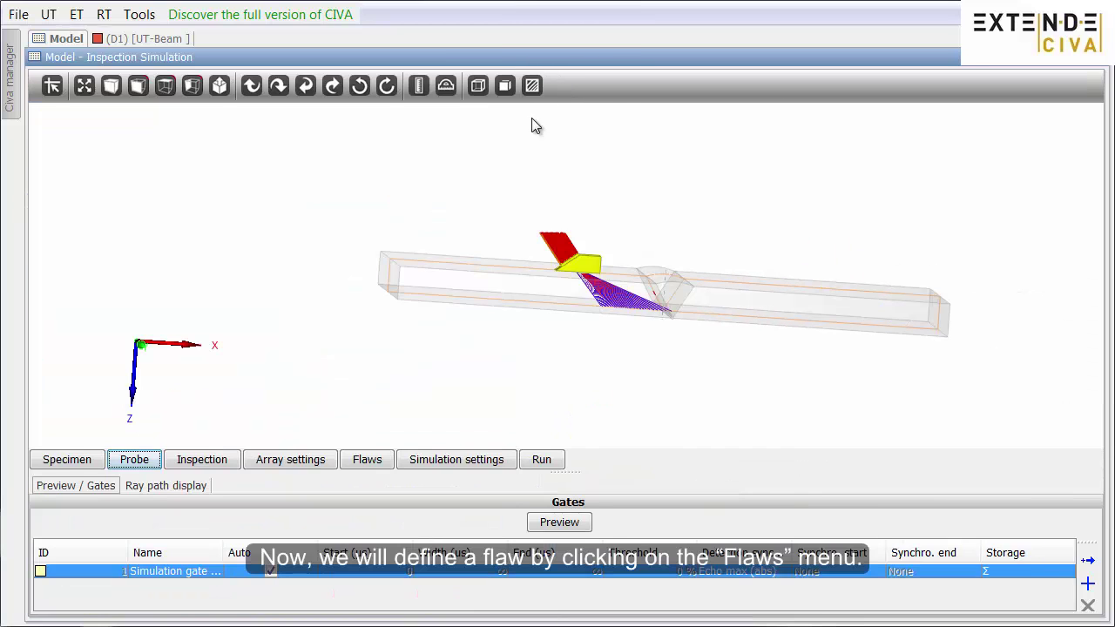
Open the flaw definitions and bring the weld defect into view in the 3D scene
left_click(364, 459)
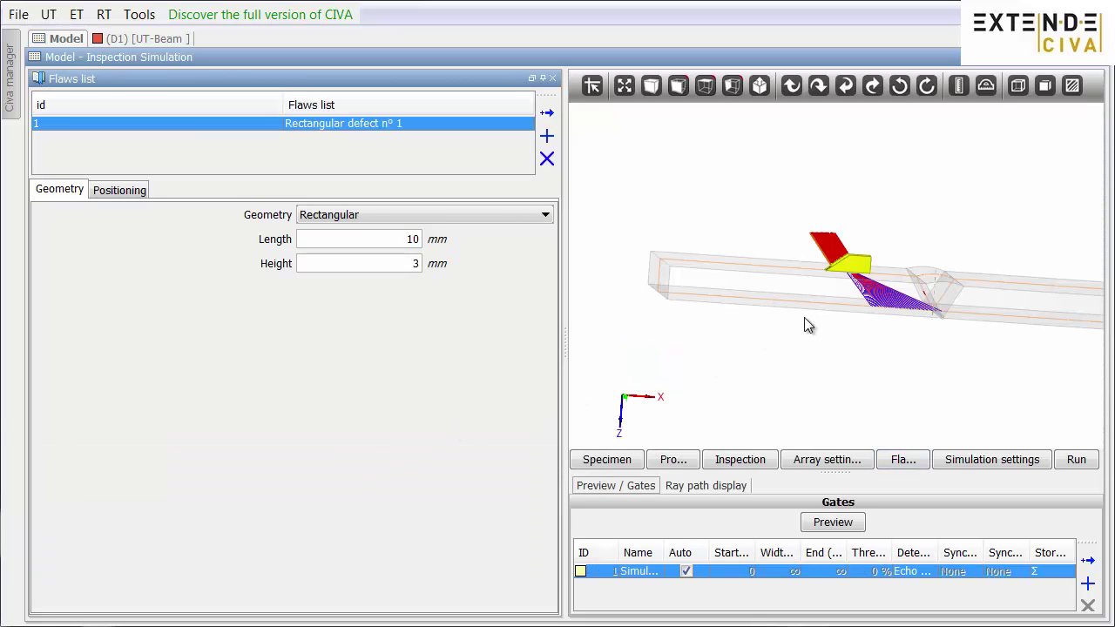
left_click_drag(804, 319, 777, 322)
left_click_drag(854, 308, 747, 311)
scroll(825, 309, "up", 3)
scroll(814, 327, "up", 3)
scroll(836, 323, "down", 2)
middle_click_drag(859, 308, 877, 302)
scroll(851, 324, "up", 5)
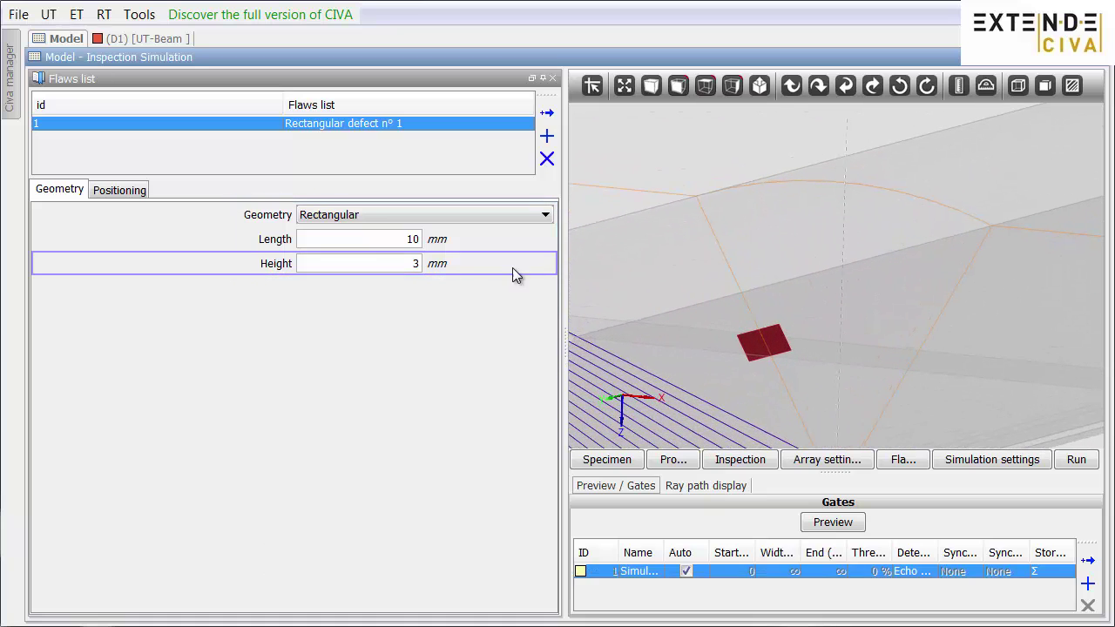
Change the flaw Length from 10 to 5 mm and select the Height value of 3
left_click(393, 246)
left_click_drag(392, 249, 424, 247)
type("5")
left_click_drag(403, 262, 427, 272)
Set the flaw Height to 1 mm and show its positioning in a front 3D view
type("1")
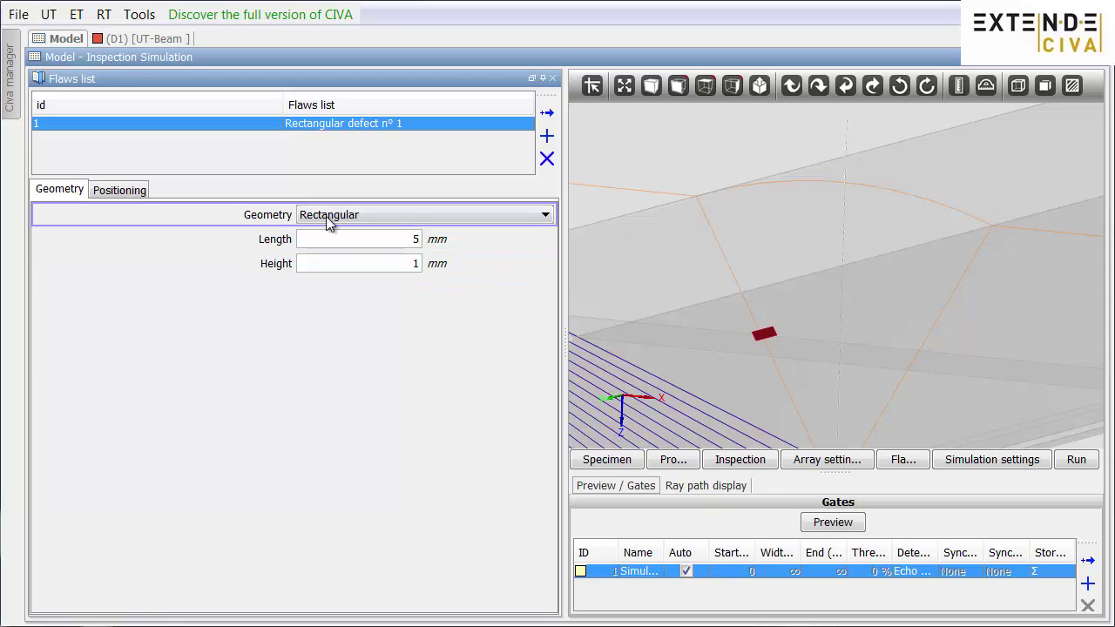
left_click(119, 190)
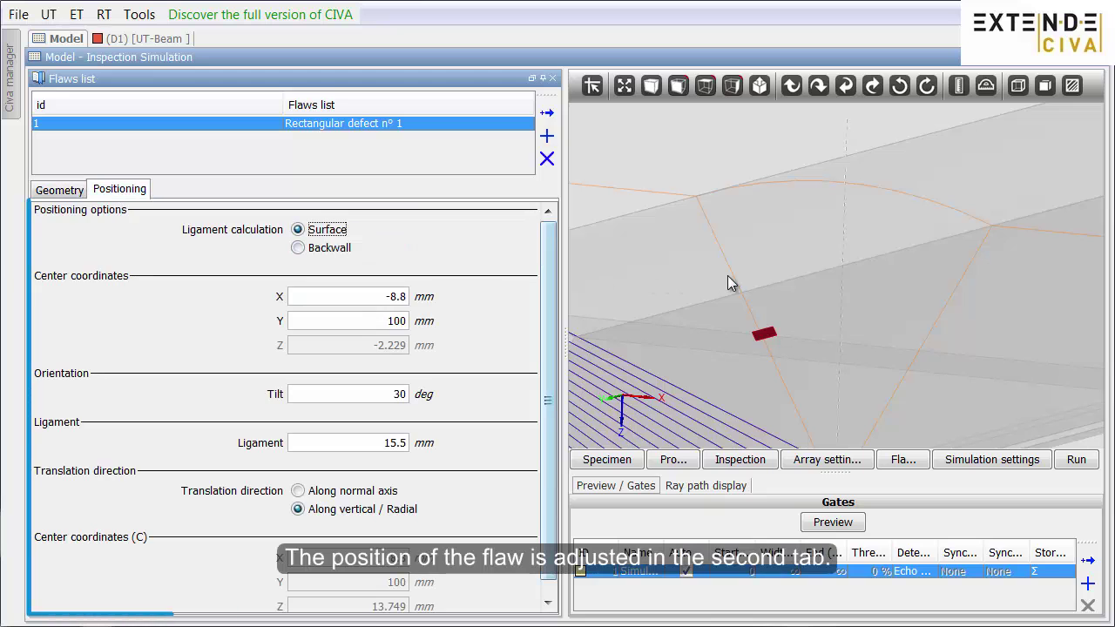
left_click_drag(729, 281, 747, 259)
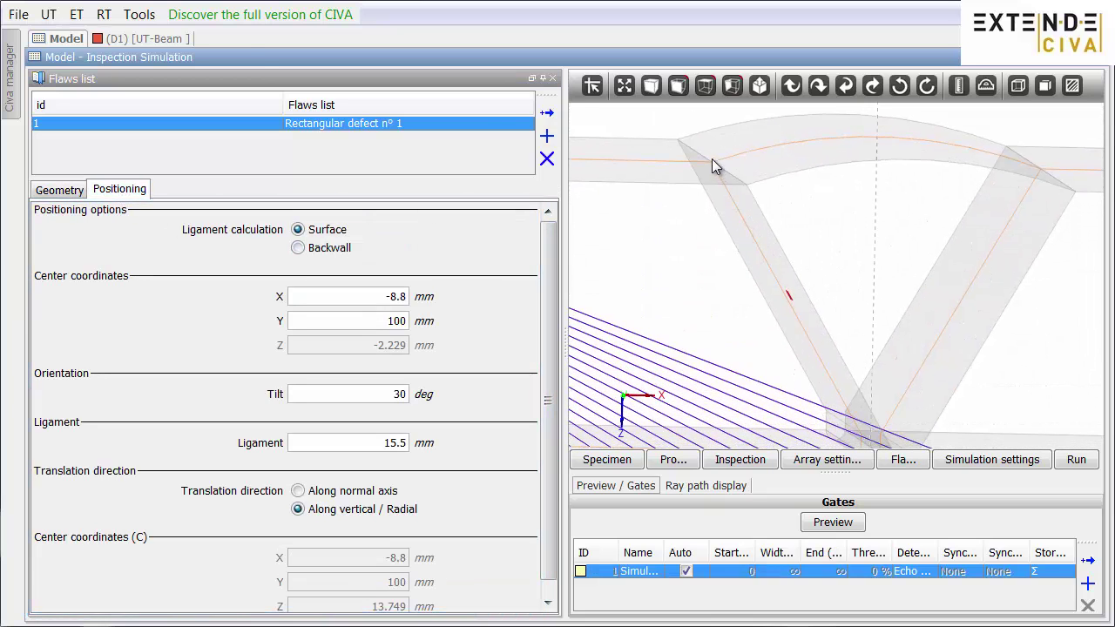
left_click(675, 90)
scroll(767, 206, "up", 5)
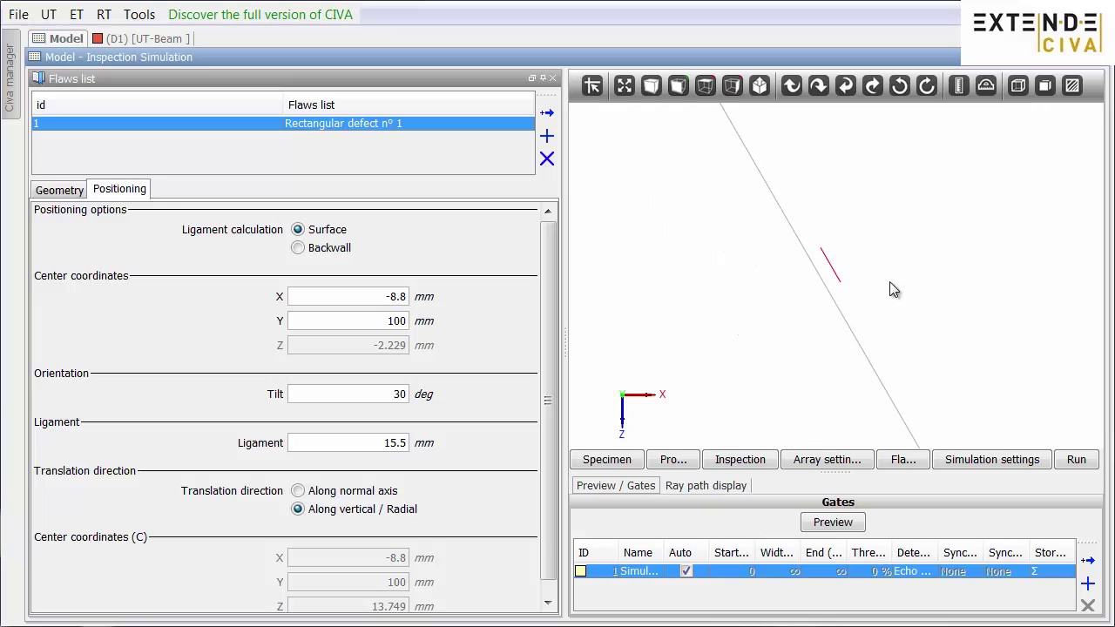
Move the flaw centre X from -8.8 to -9.2 mm and close the flaw settings
left_click(412, 300)
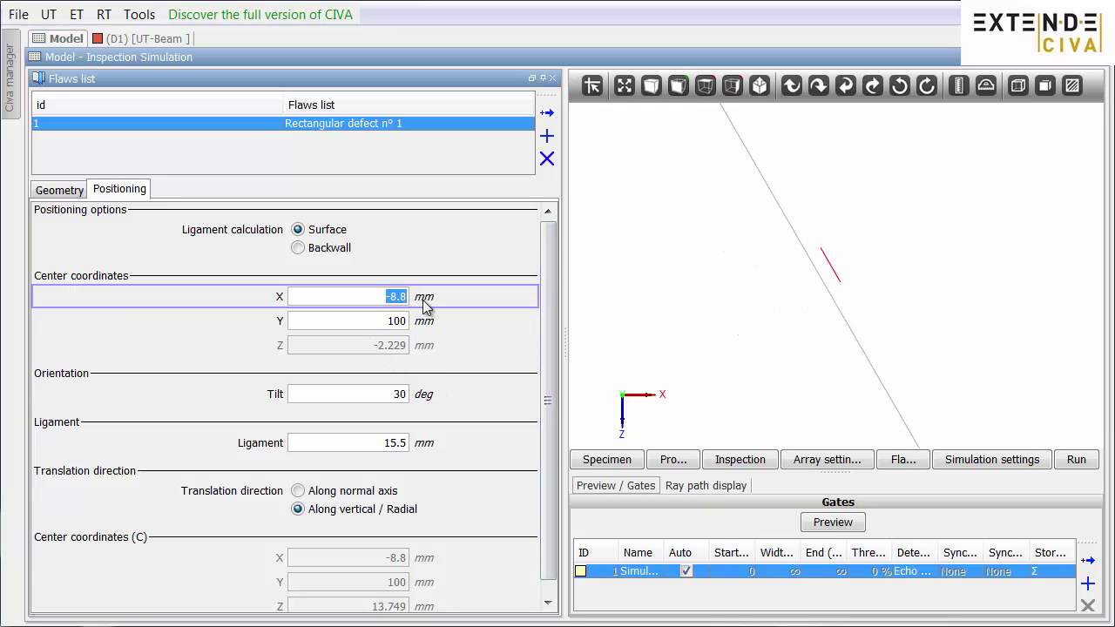
type("-9.2")
key("Return")
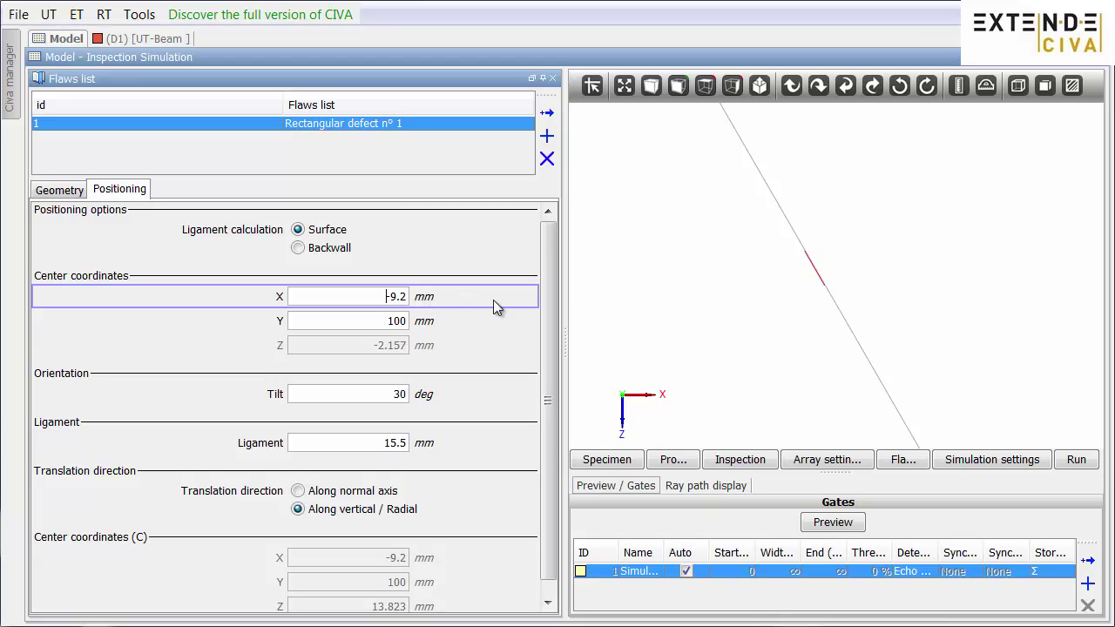
left_click_drag(702, 300, 710, 263)
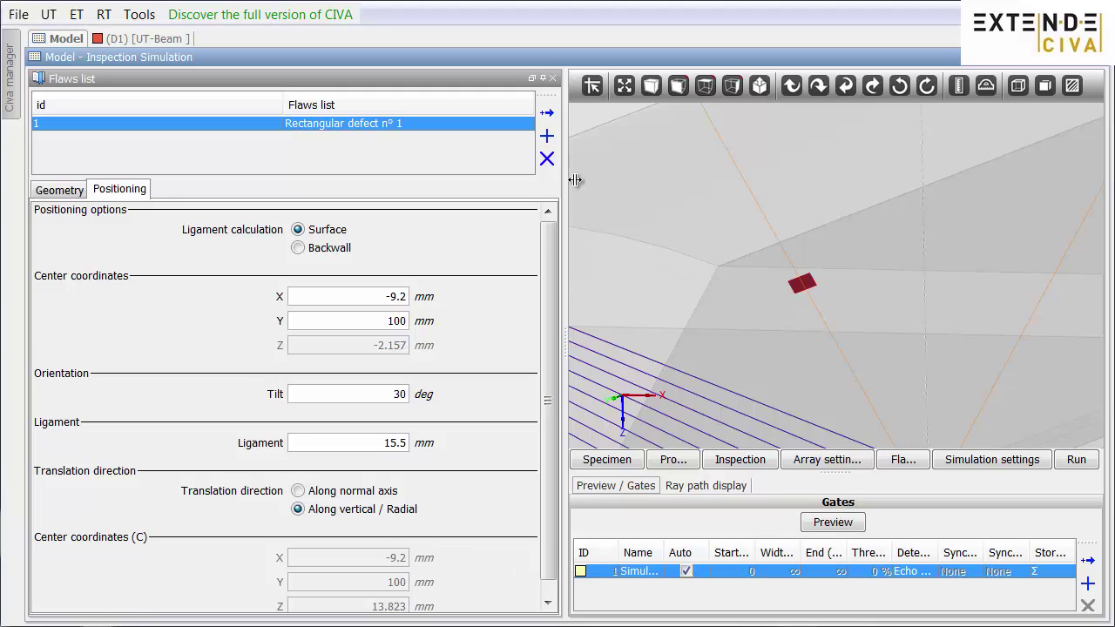
left_click(551, 78)
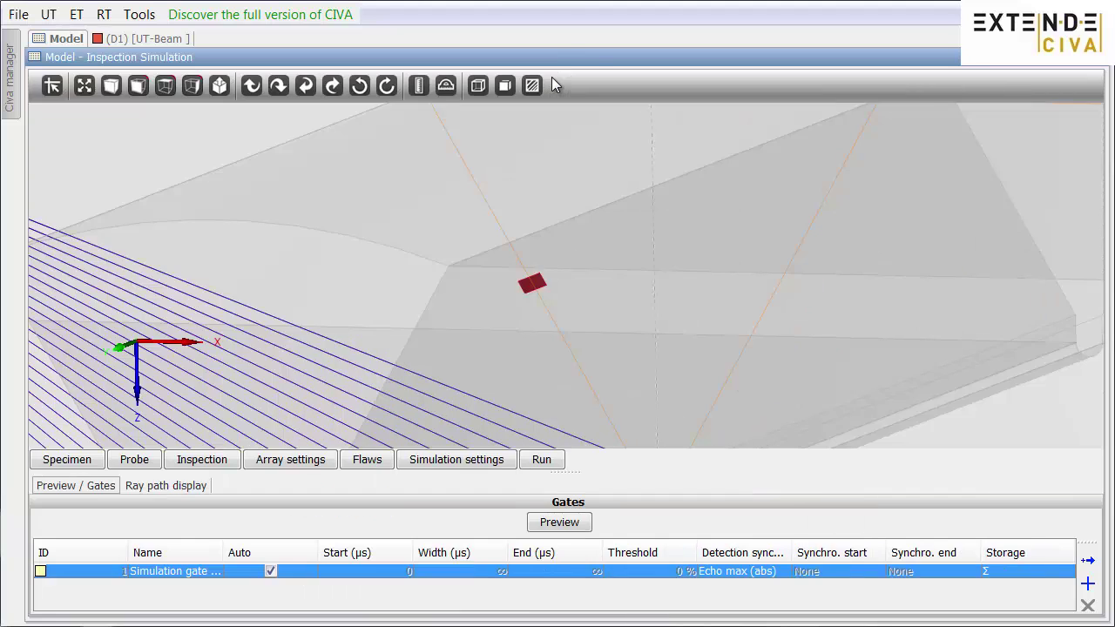
In the inspection positioning settings, change the probe Offset X from -60 to -85 mm
left_click(205, 460)
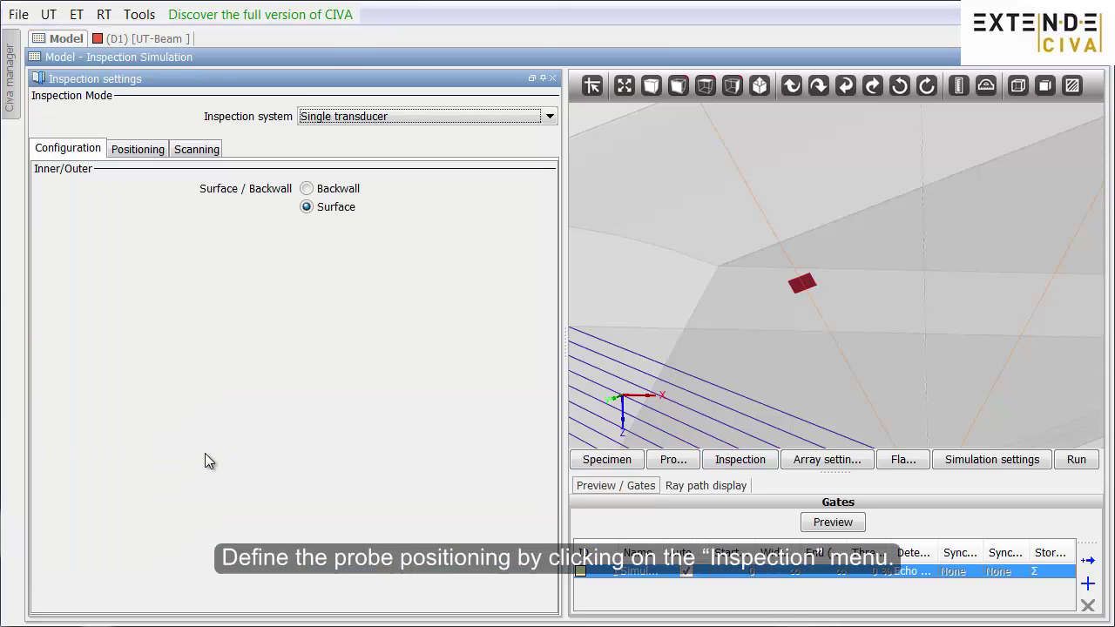
scroll(782, 404, "down", 5)
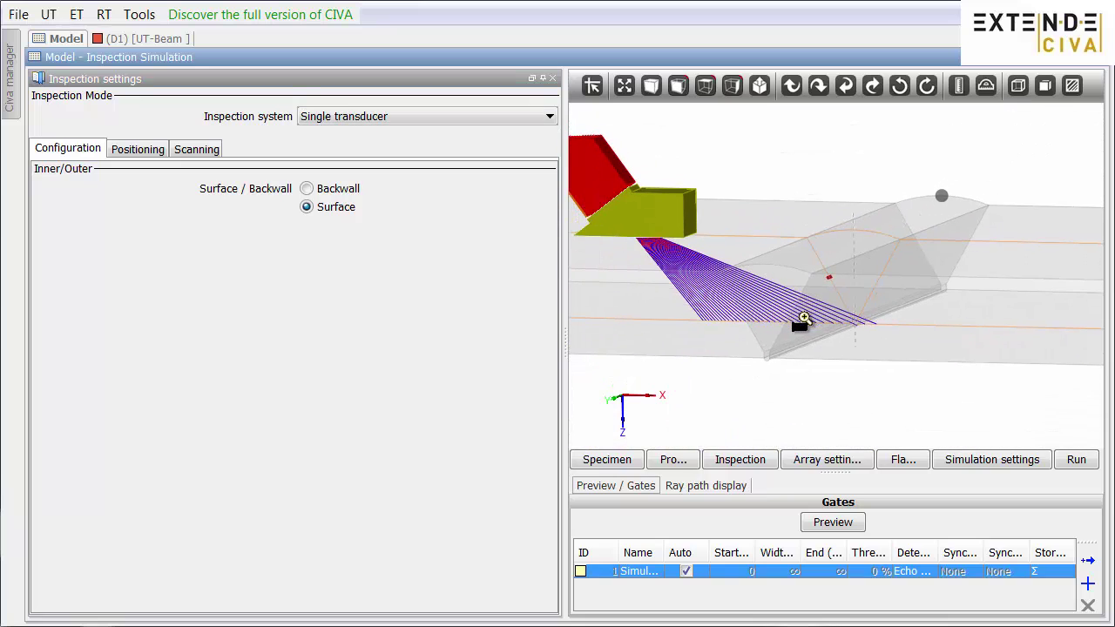
scroll(800, 329, "down", 3)
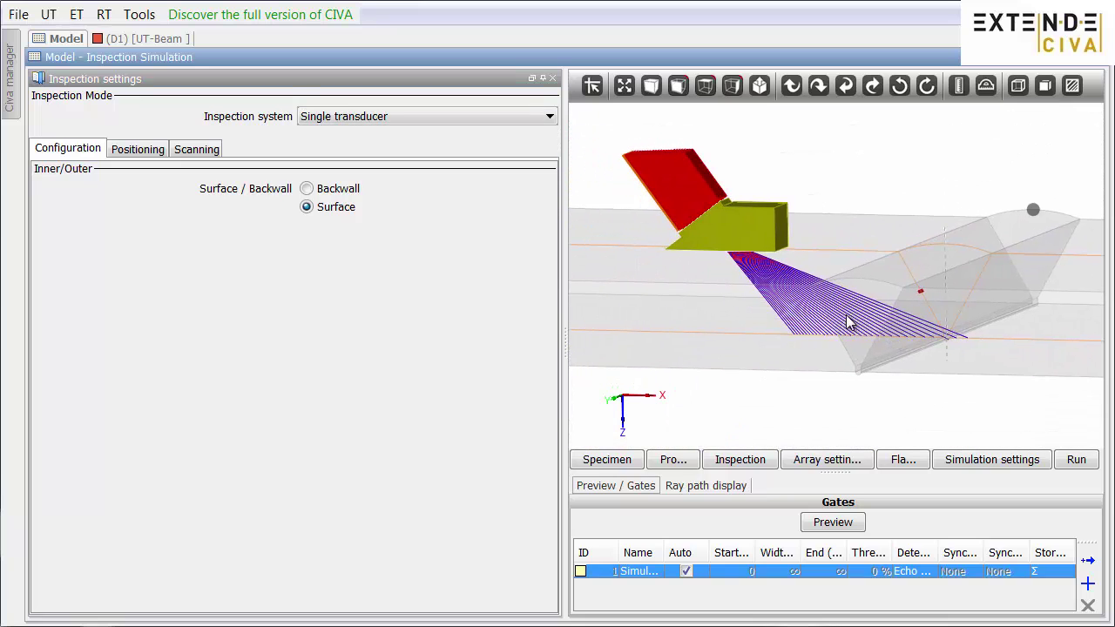
scroll(854, 310, "down", 1)
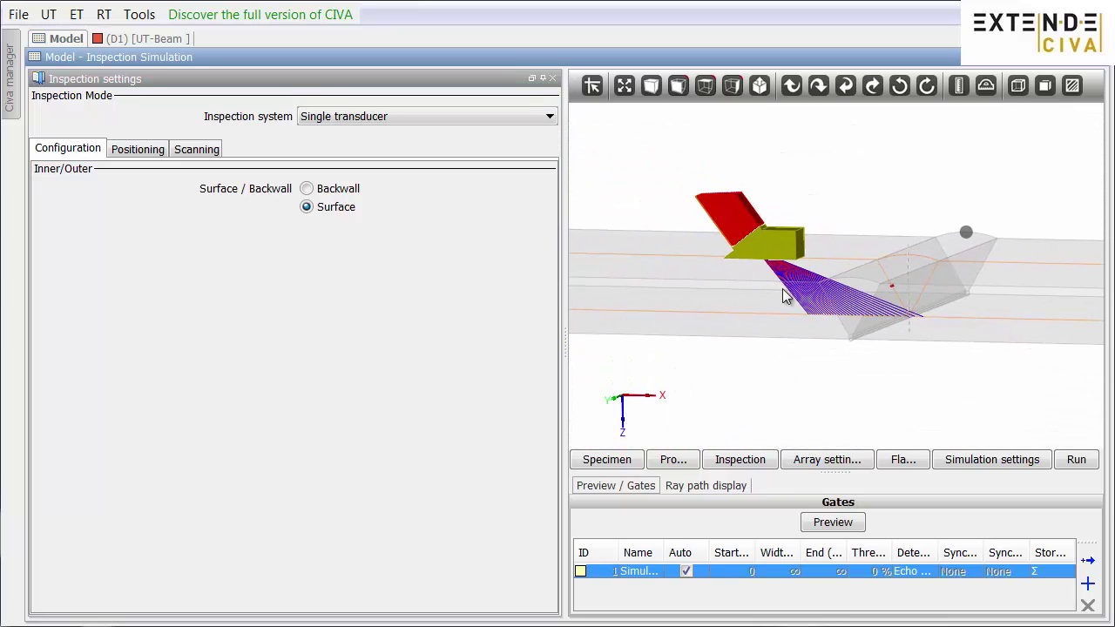
left_click(144, 150)
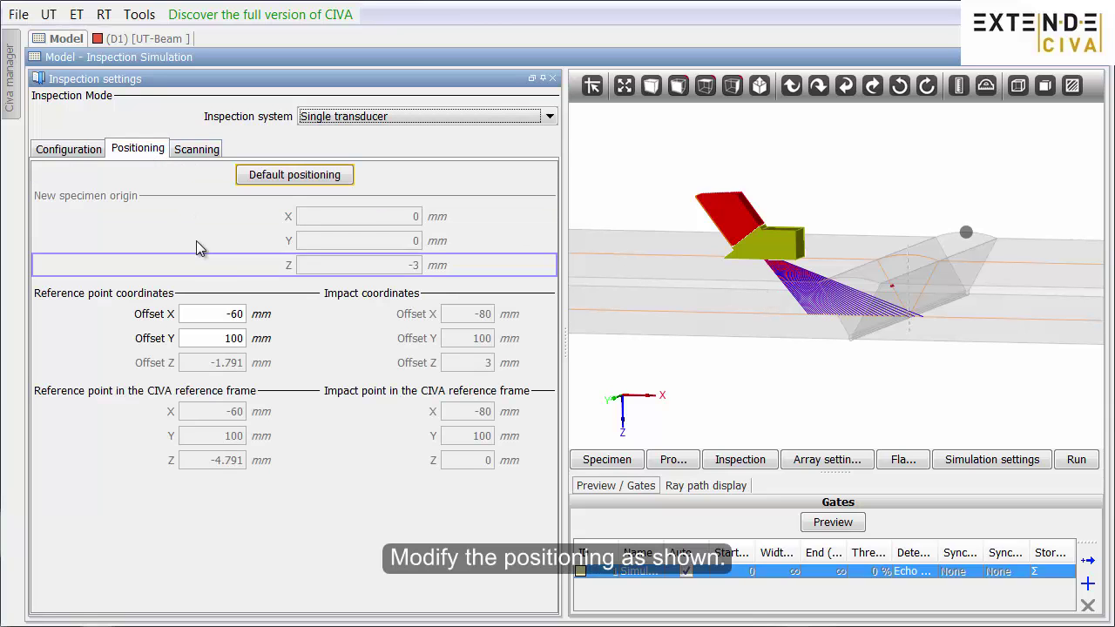
double_click(222, 314)
type("-85")
key("Return")
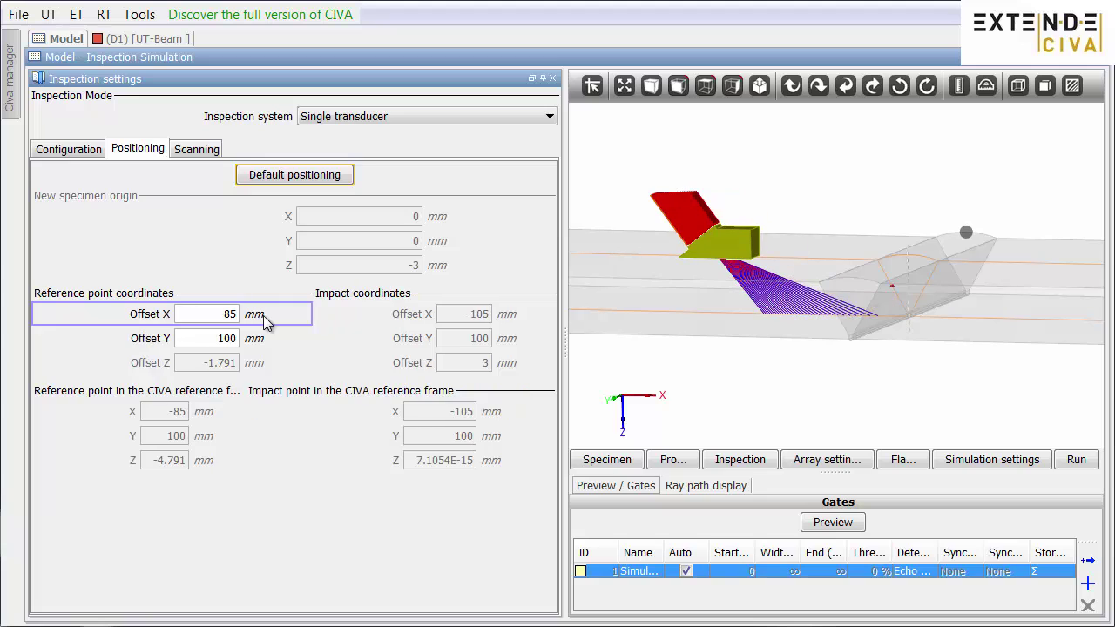
Set scanning to 1 mm steps, 30 steps along X, preview probe positions, and close the inspection settings
left_click(185, 150)
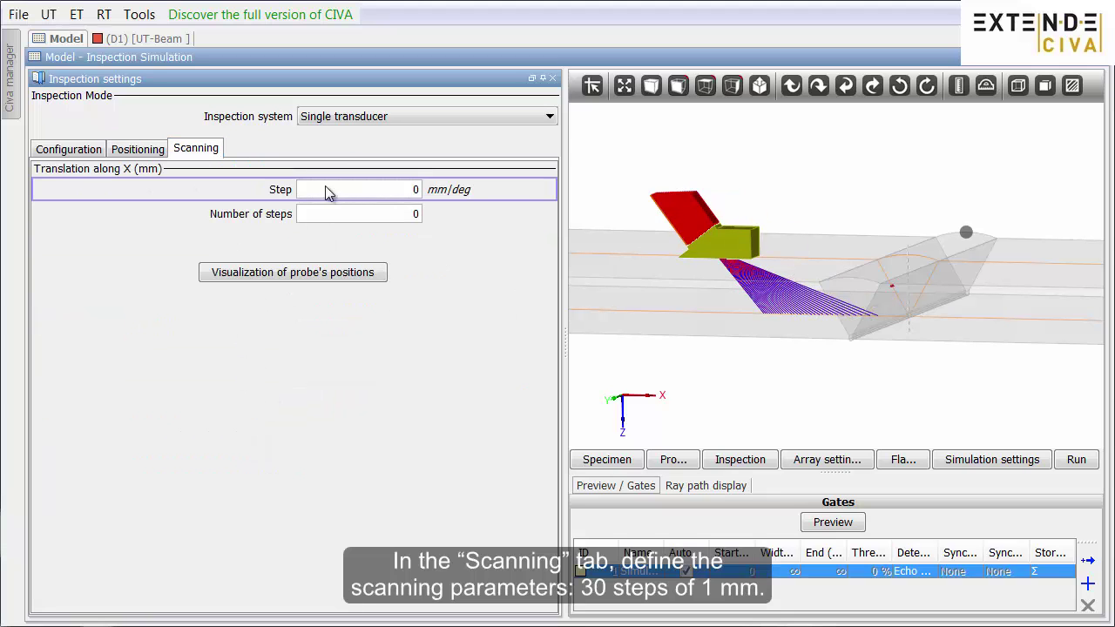
type("1")
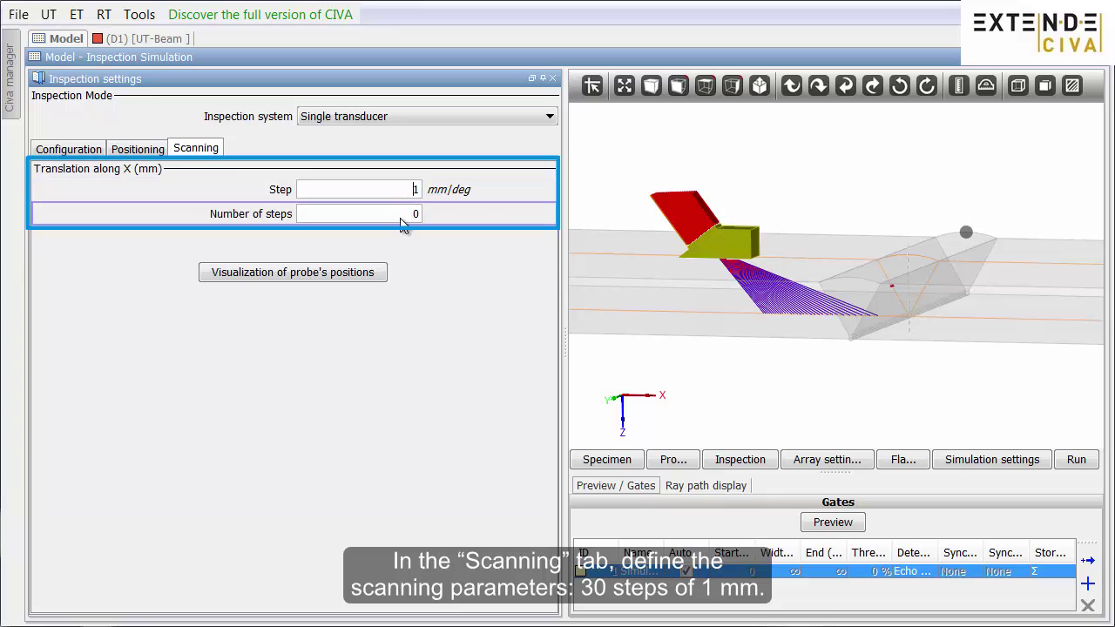
type("3")
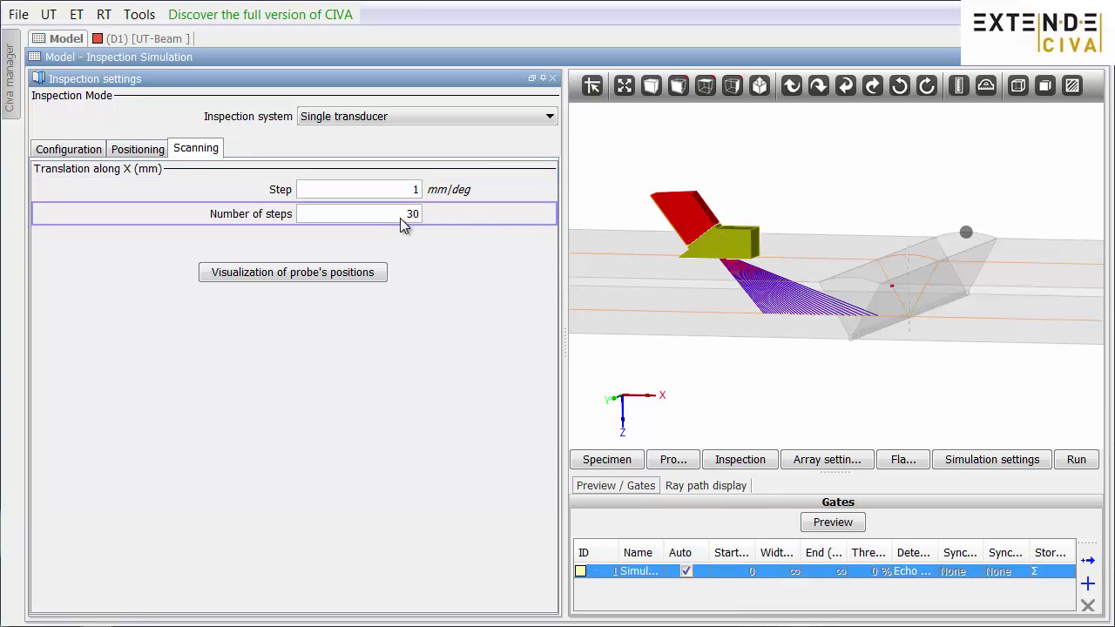
left_click(329, 277)
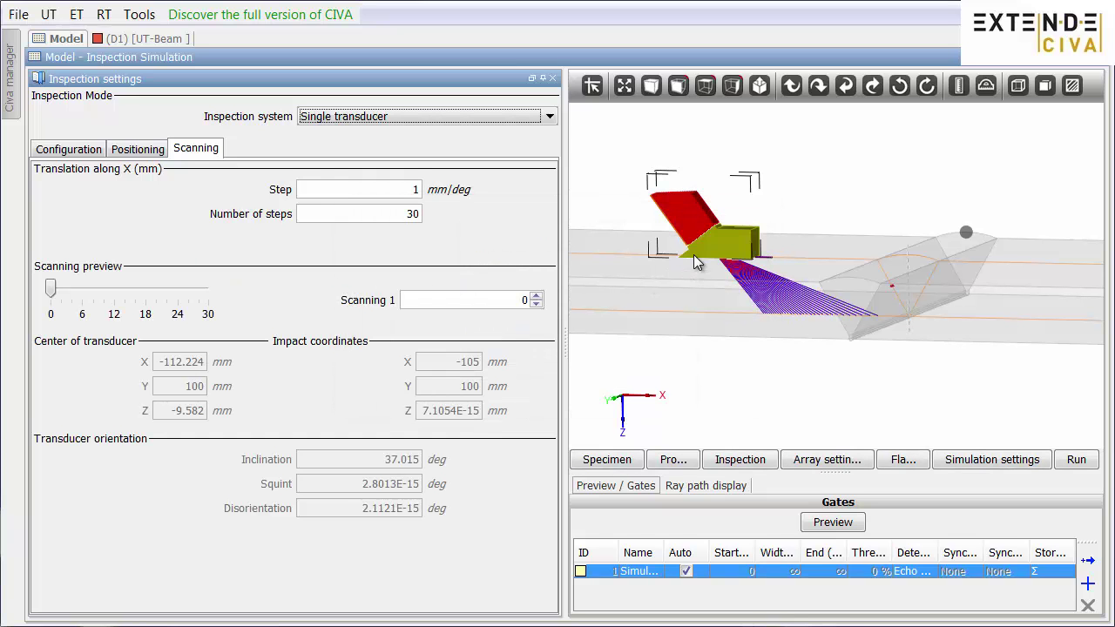
left_click_drag(687, 255, 743, 248)
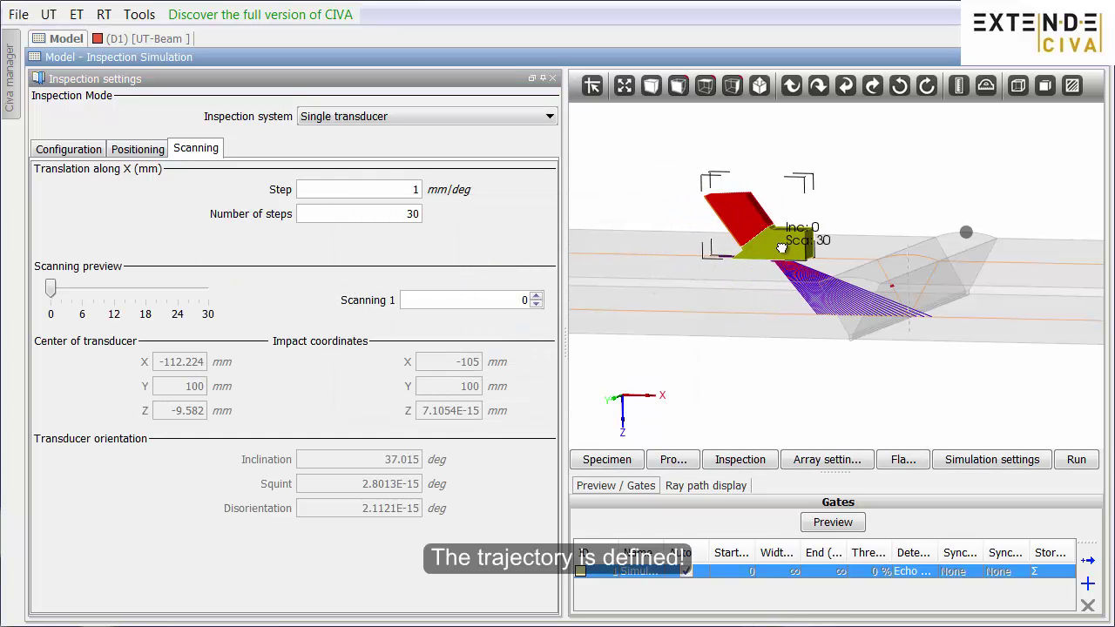
left_click_drag(754, 249, 693, 241)
left_click(553, 79)
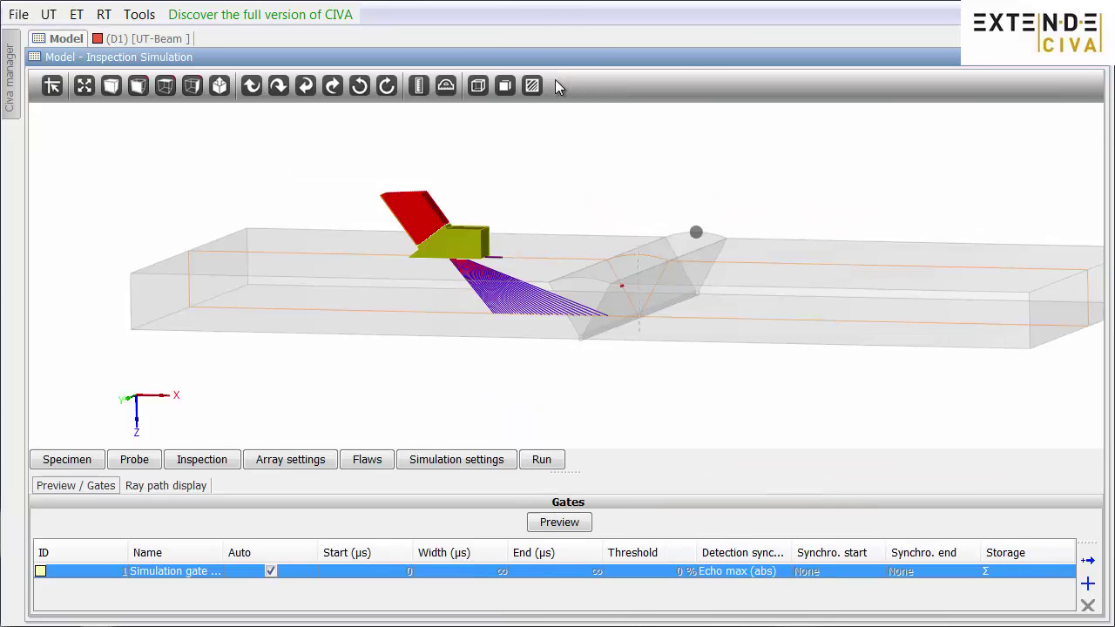
In Array settings, choose Beam steering, enter a 60° deviation angle, and compute the delay laws
left_click(286, 459)
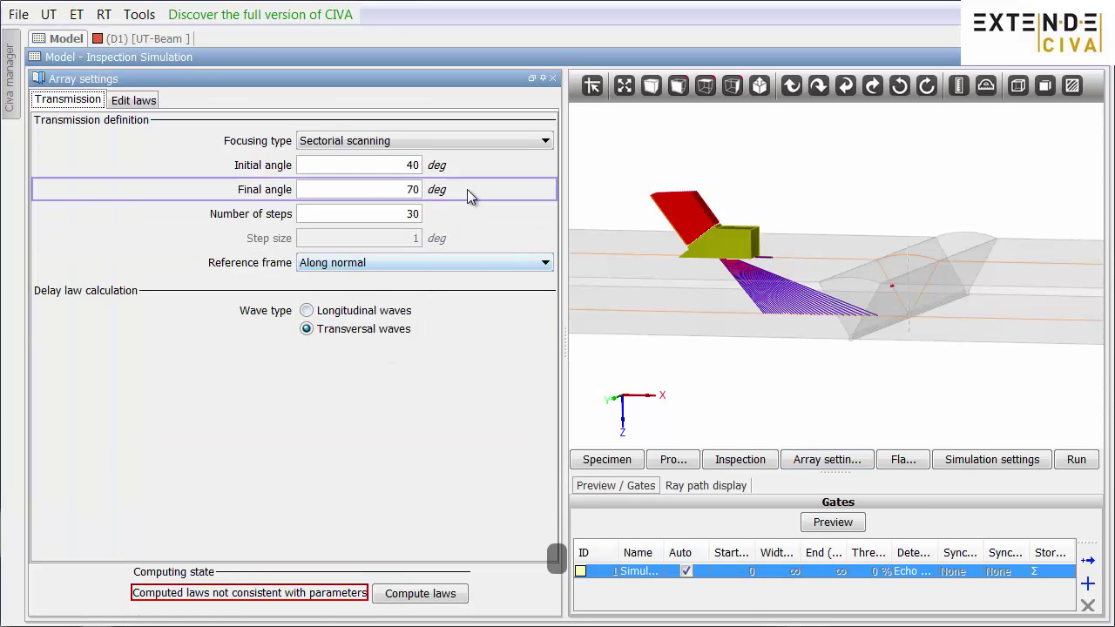
left_click(492, 144)
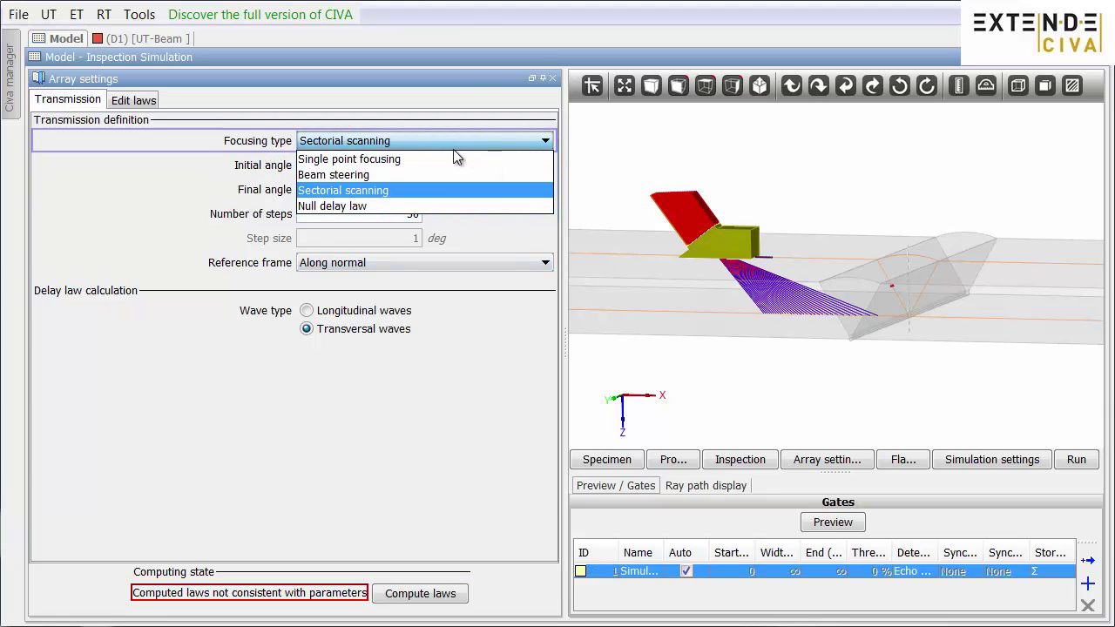
left_click(434, 176)
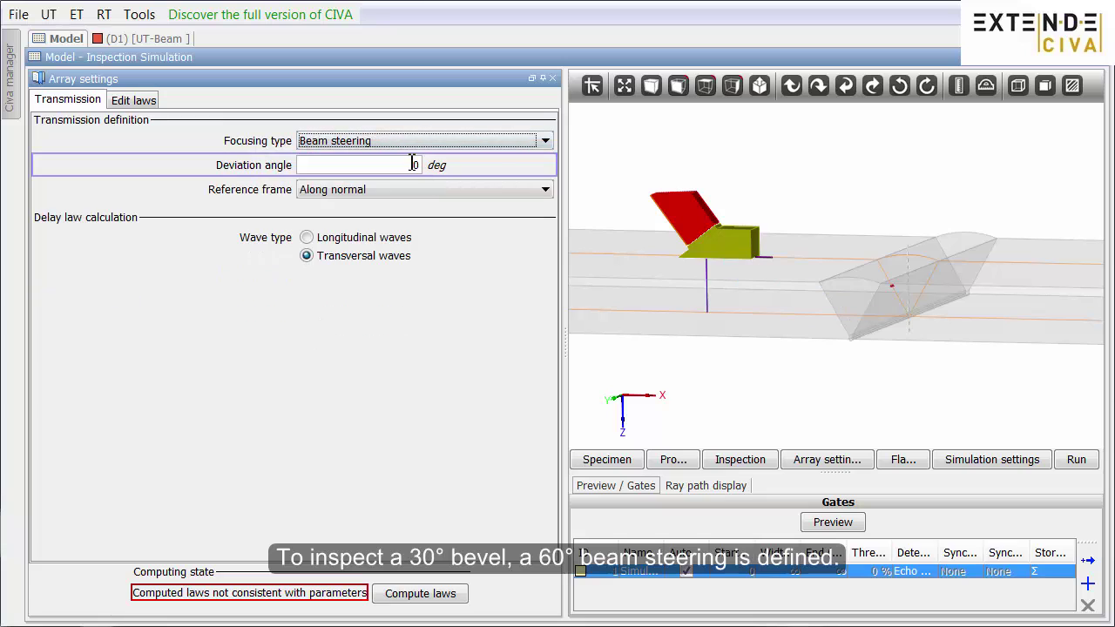
left_click(408, 165)
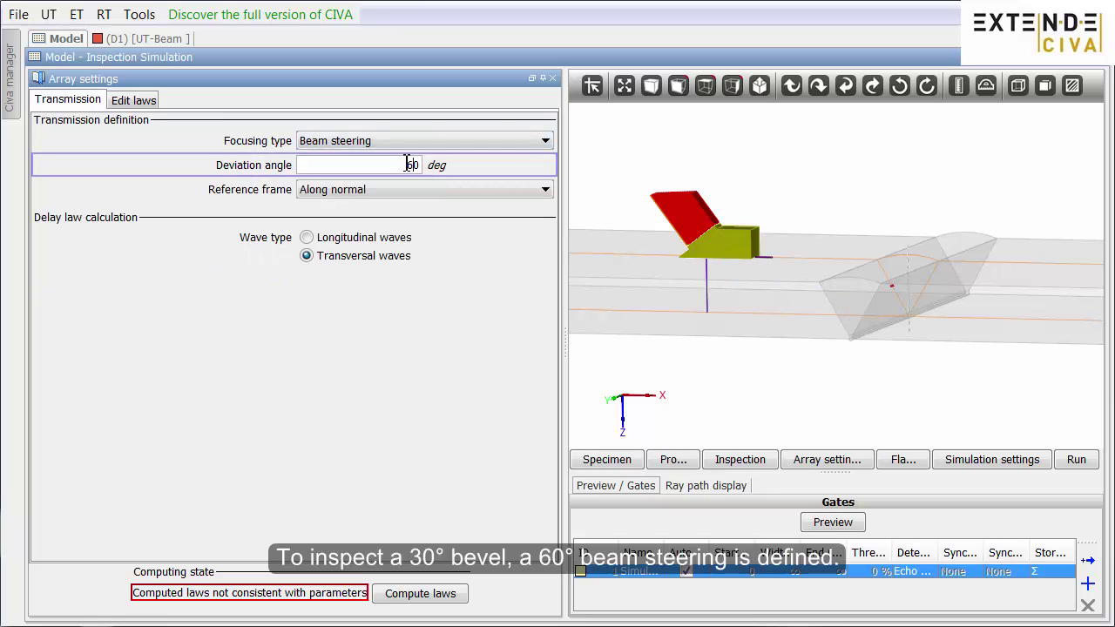
type("60")
key("Return")
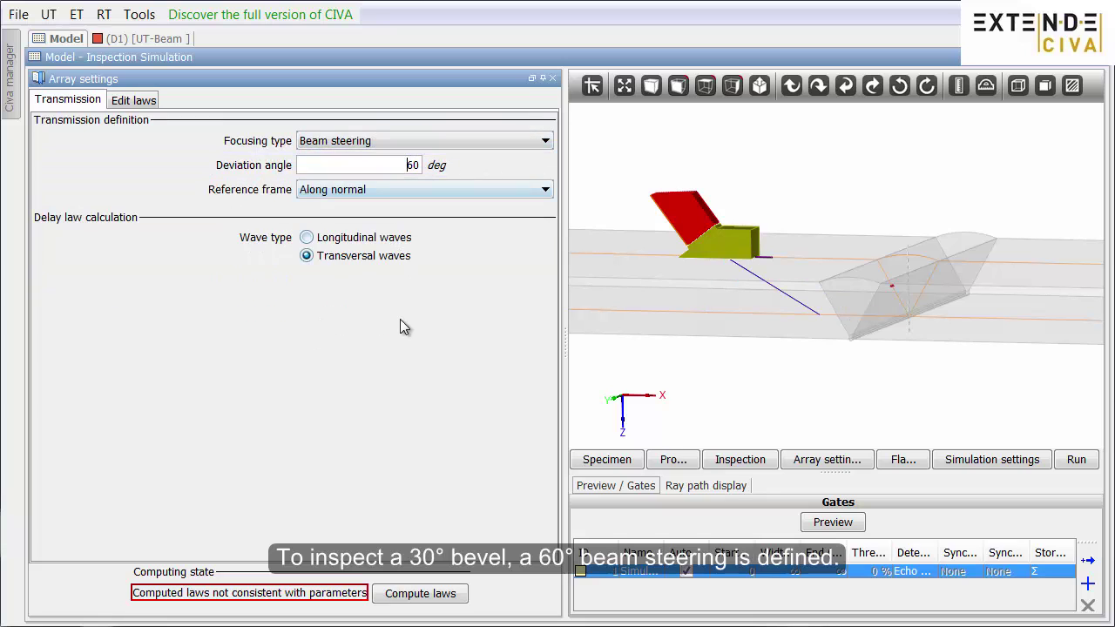
left_click(414, 595)
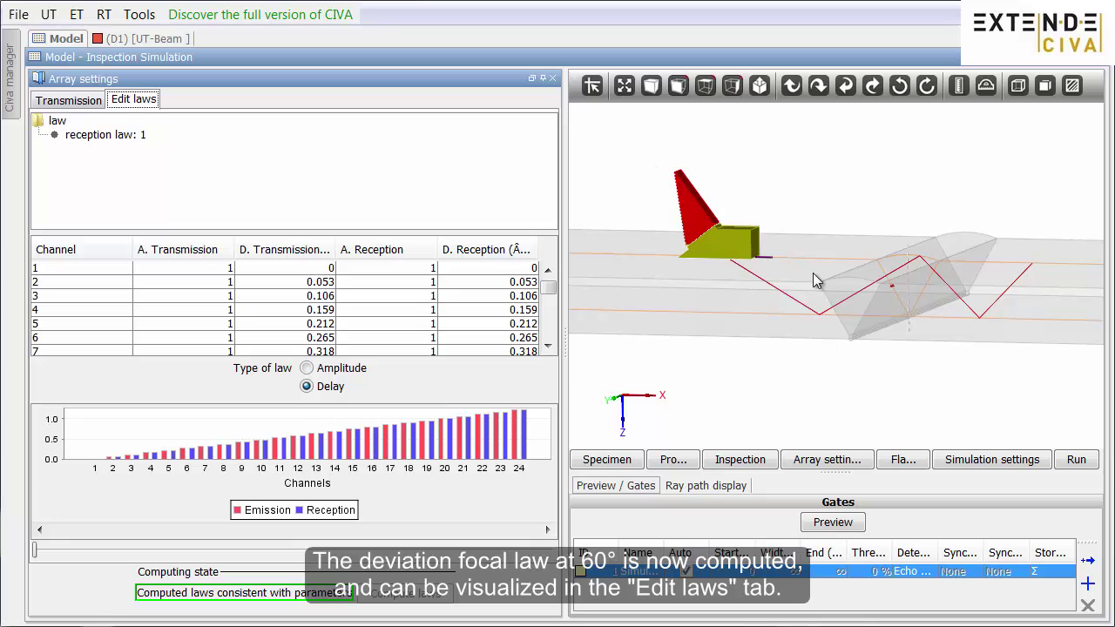
Drag the probe rightward along the specimen until the 60° steered ray hits the flaw
scroll(776, 257, "up", 5)
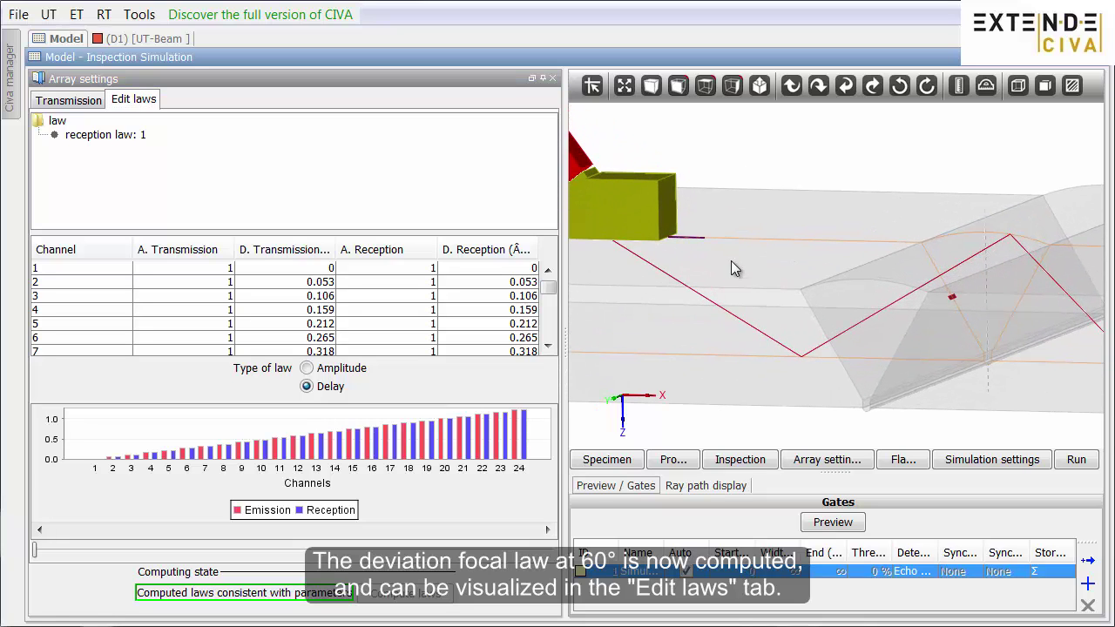
left_click_drag(625, 215, 671, 219)
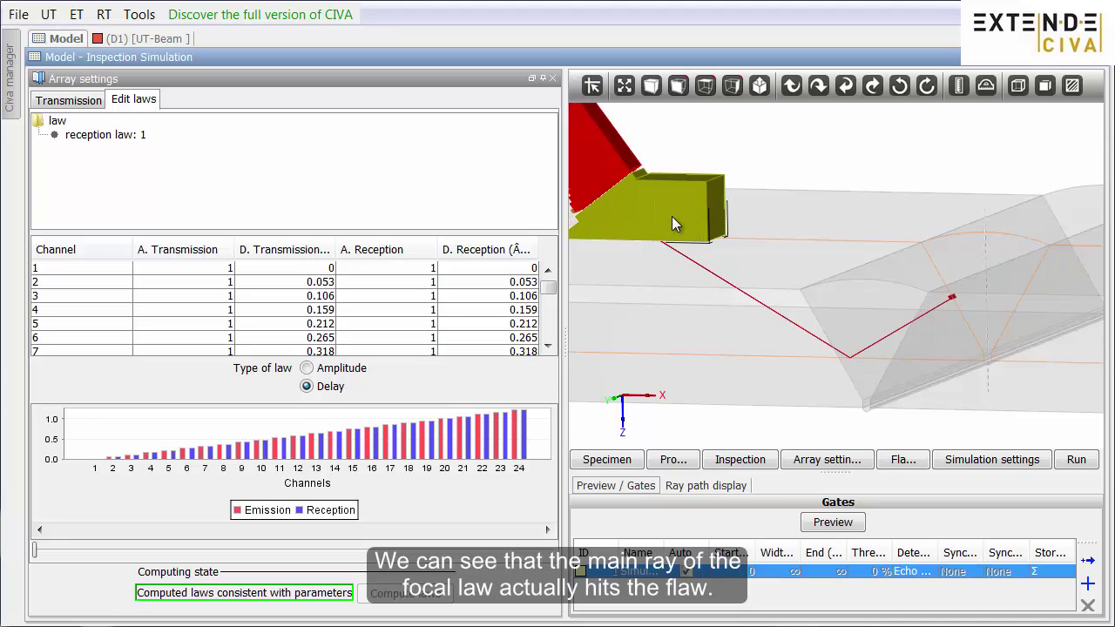
left_click_drag(672, 217, 751, 221)
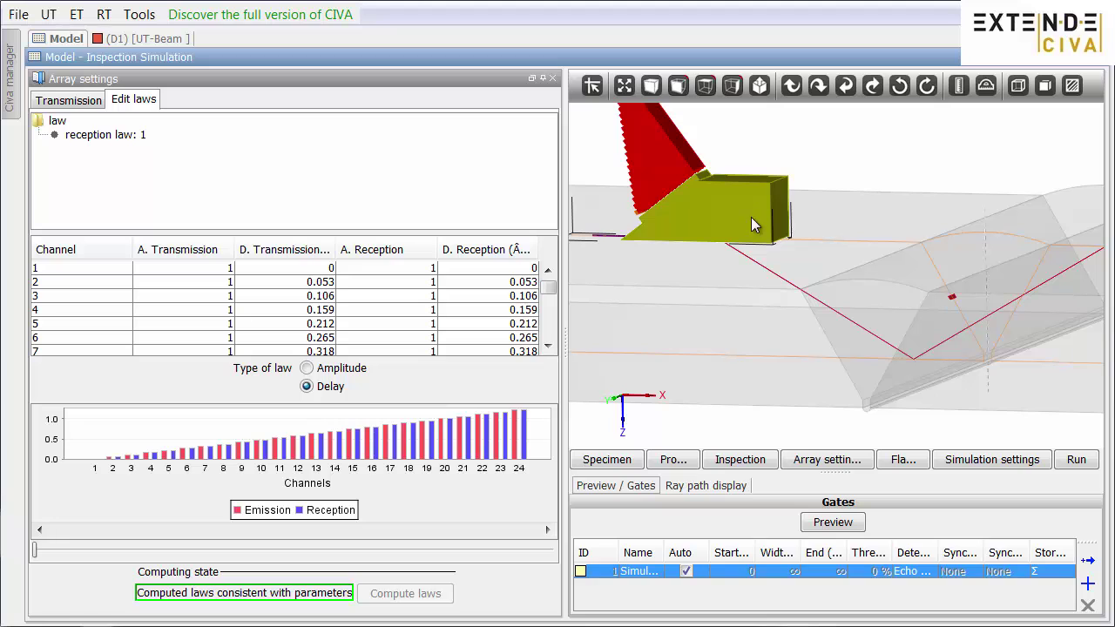
Close Array settings, check Transversal wave only in Simulation settings, and run the simulation
left_click(553, 78)
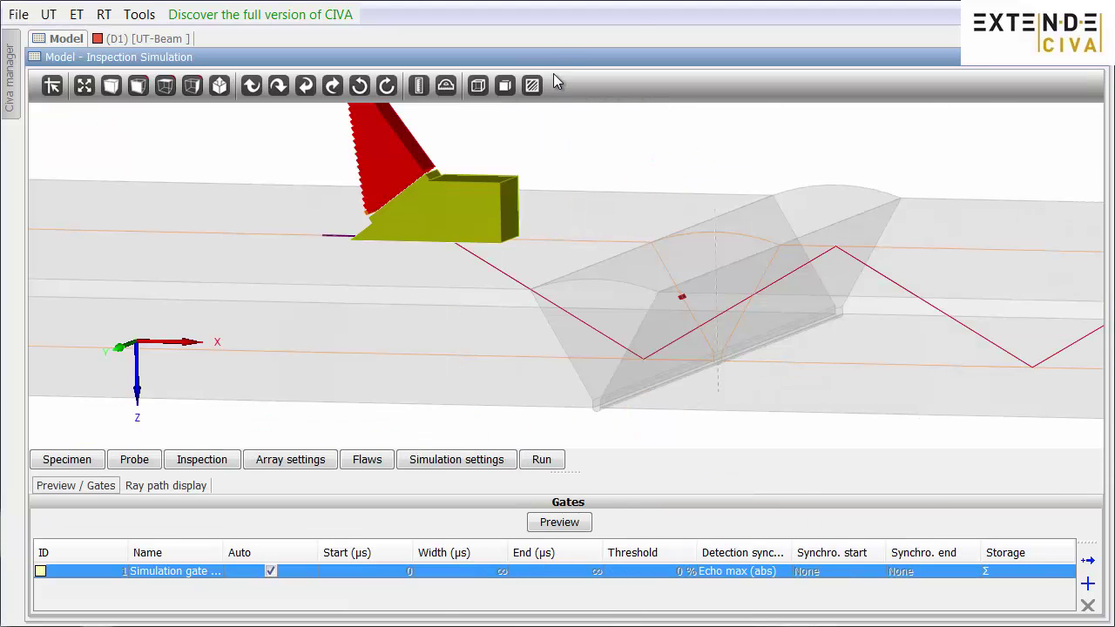
left_click(457, 460)
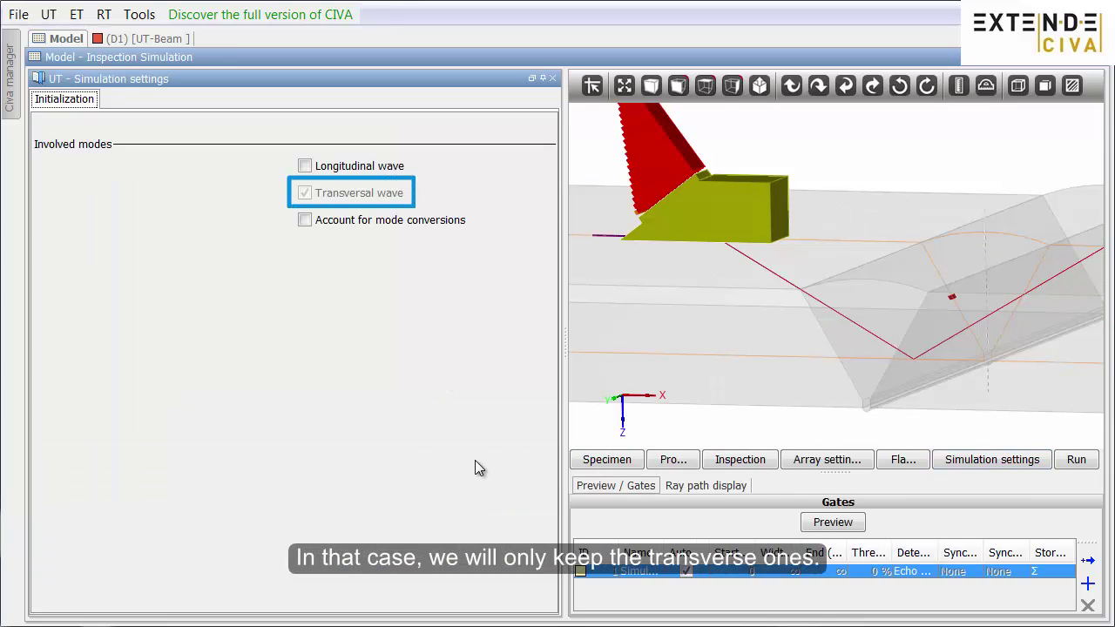
left_click(553, 79)
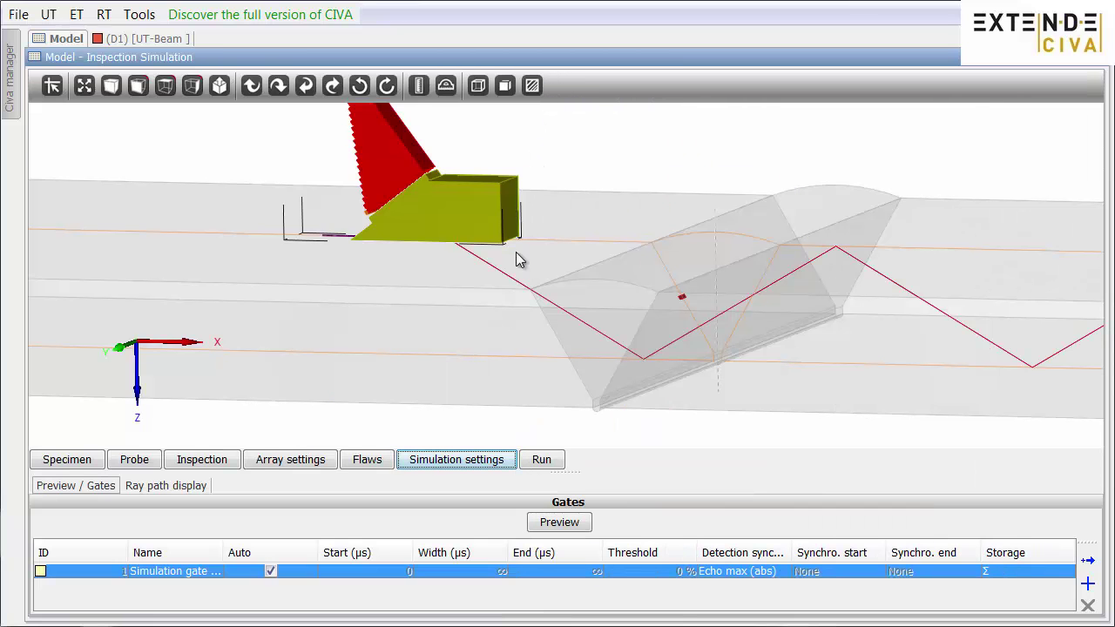
left_click(541, 461)
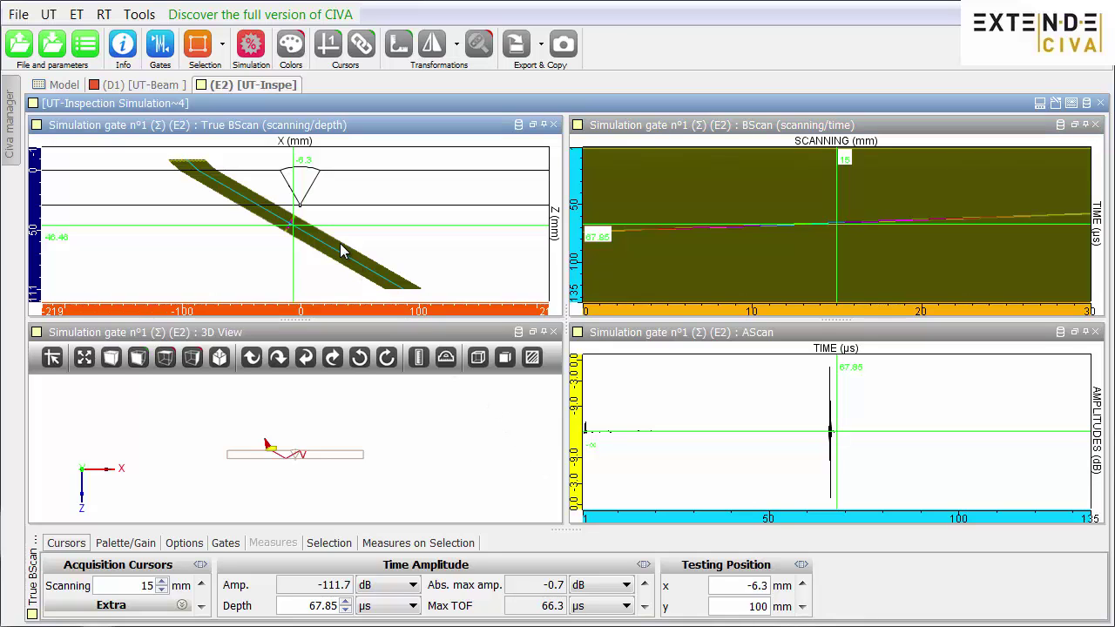
Tick Reflection in the True B-scan Options visualization properties and confirm with OK
left_click(183, 544)
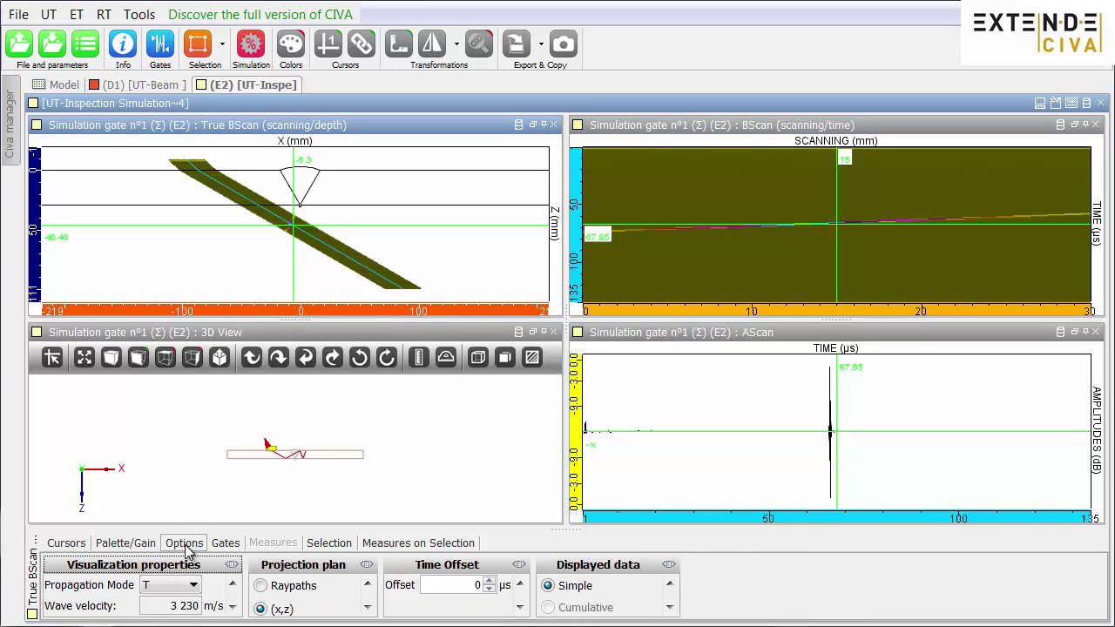
left_click(232, 607)
left_click(233, 608)
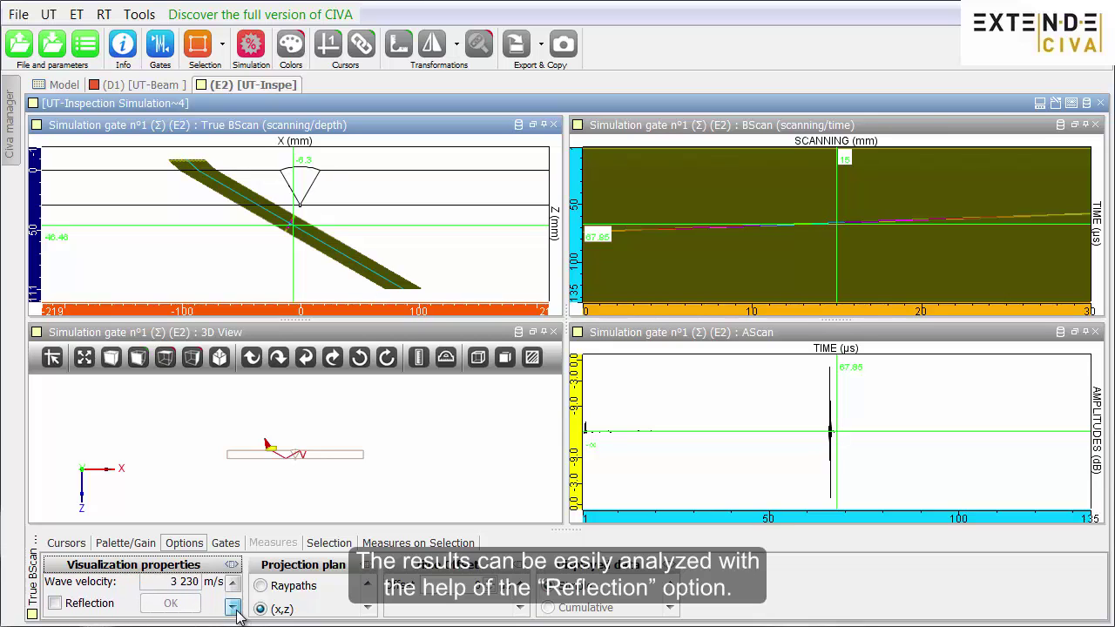
left_click(233, 607)
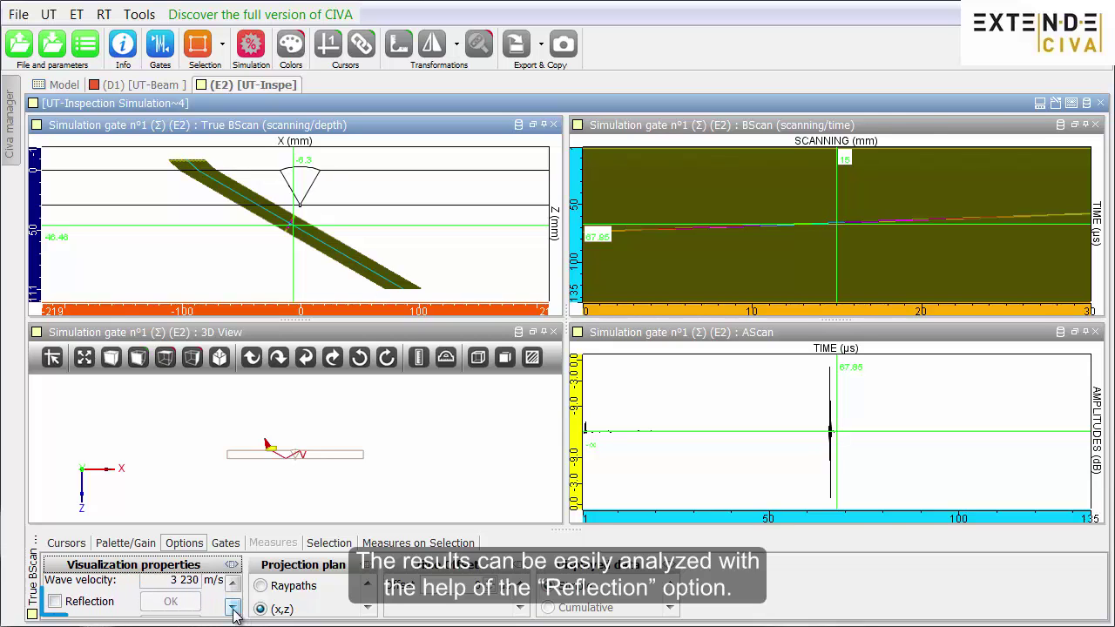
left_click(80, 603)
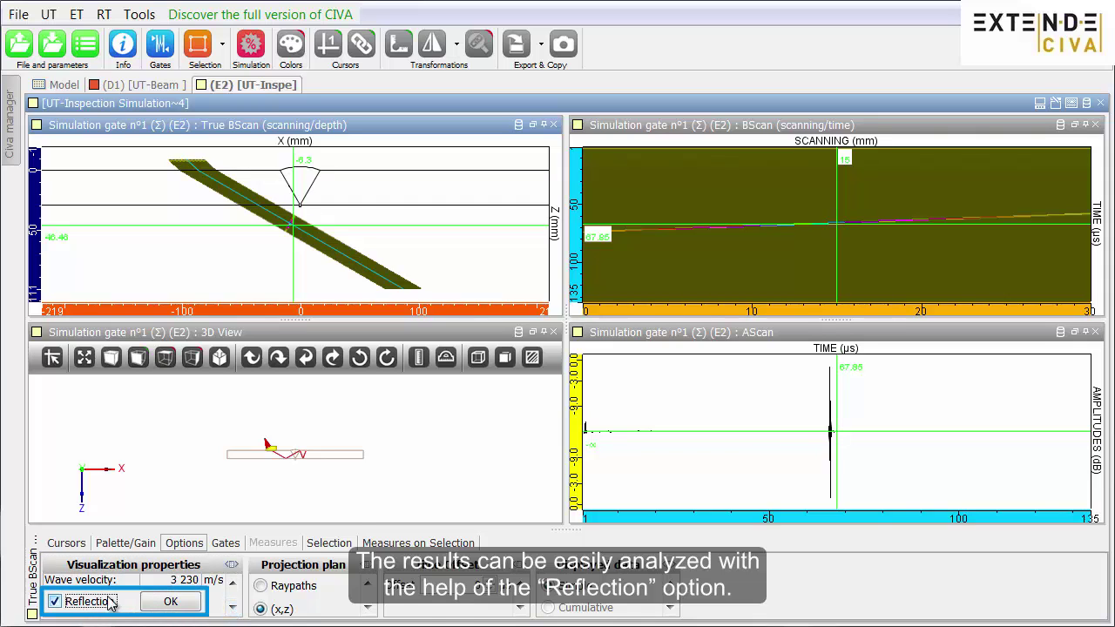
left_click(158, 606)
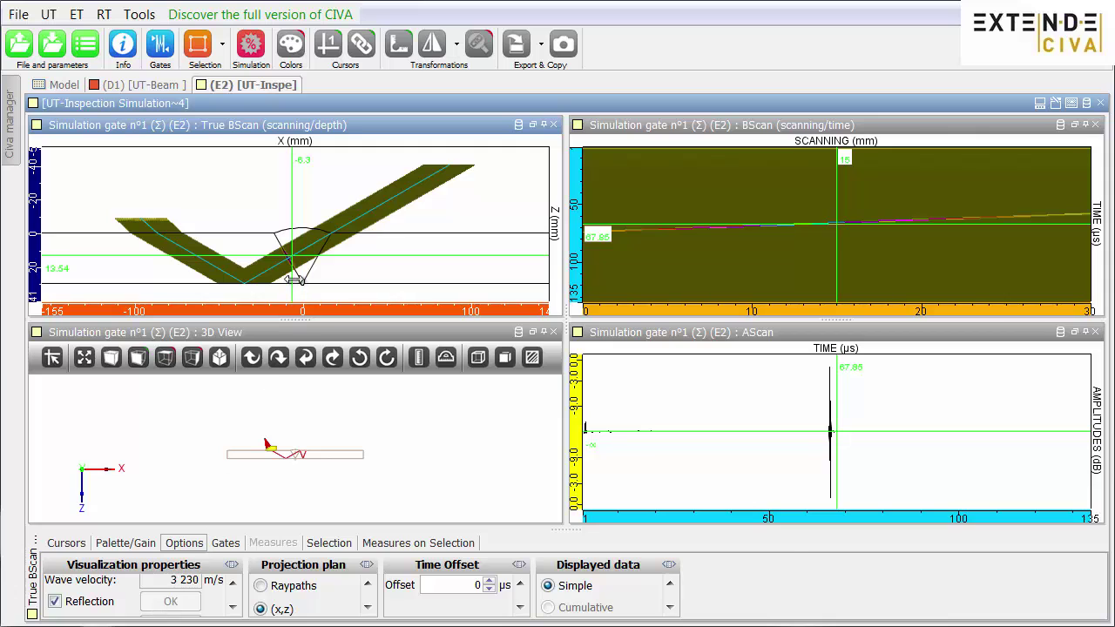
Drop the True B-scan into the 3D view, maximize it, and zoom onto the flaw echo
left_click_drag(305, 278, 336, 449)
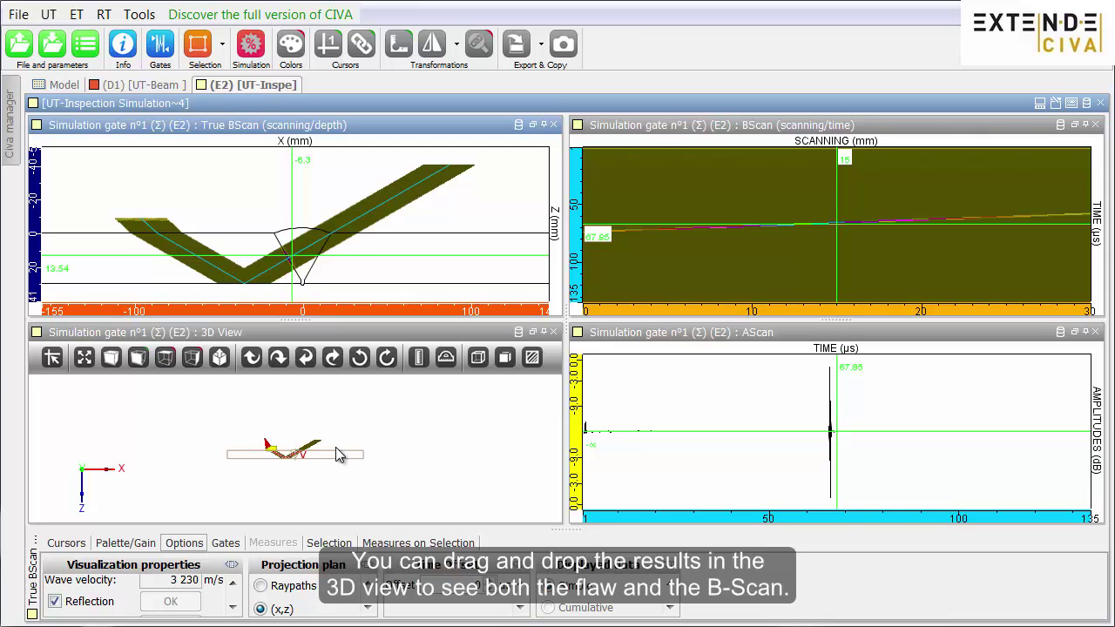
double_click(338, 336)
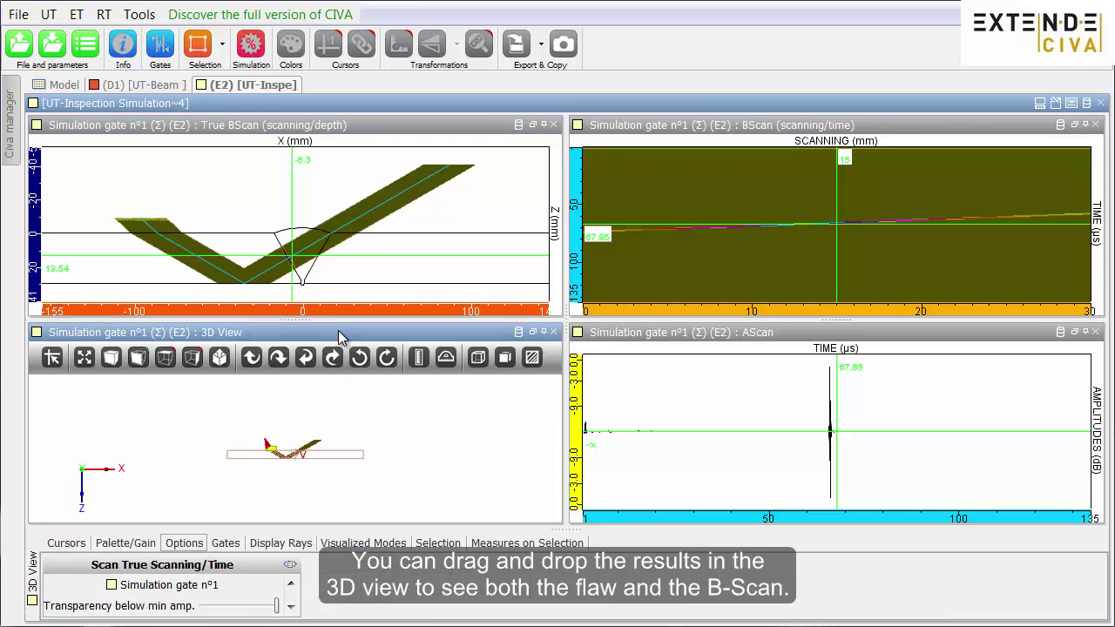
right_click_drag(390, 345, 505, 438)
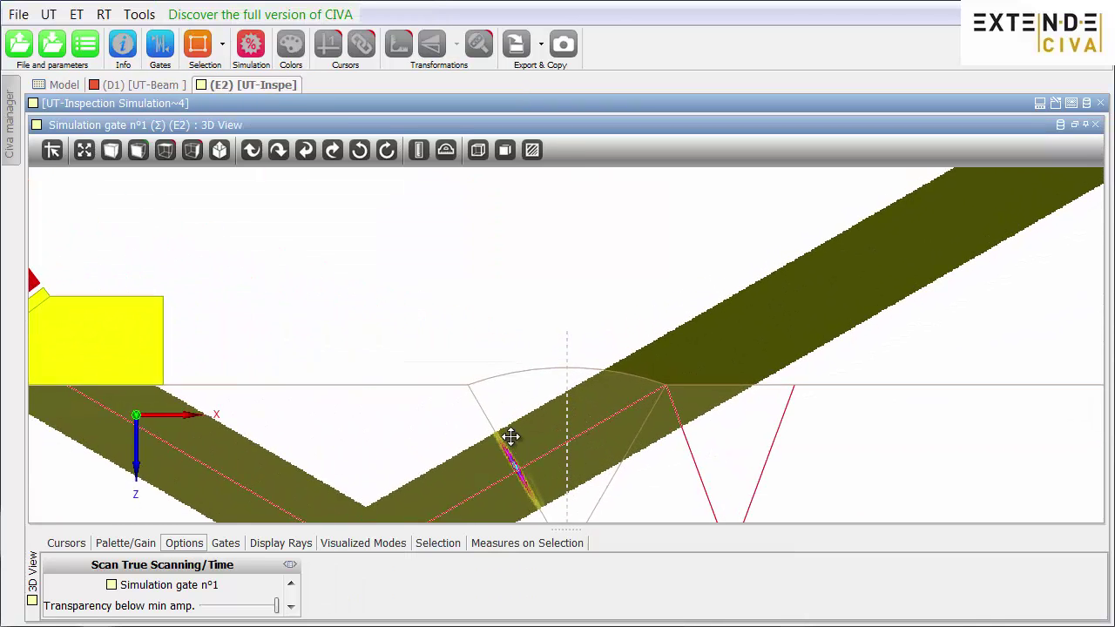
middle_click_drag(515, 426, 564, 326)
right_click_drag(565, 319, 545, 361)
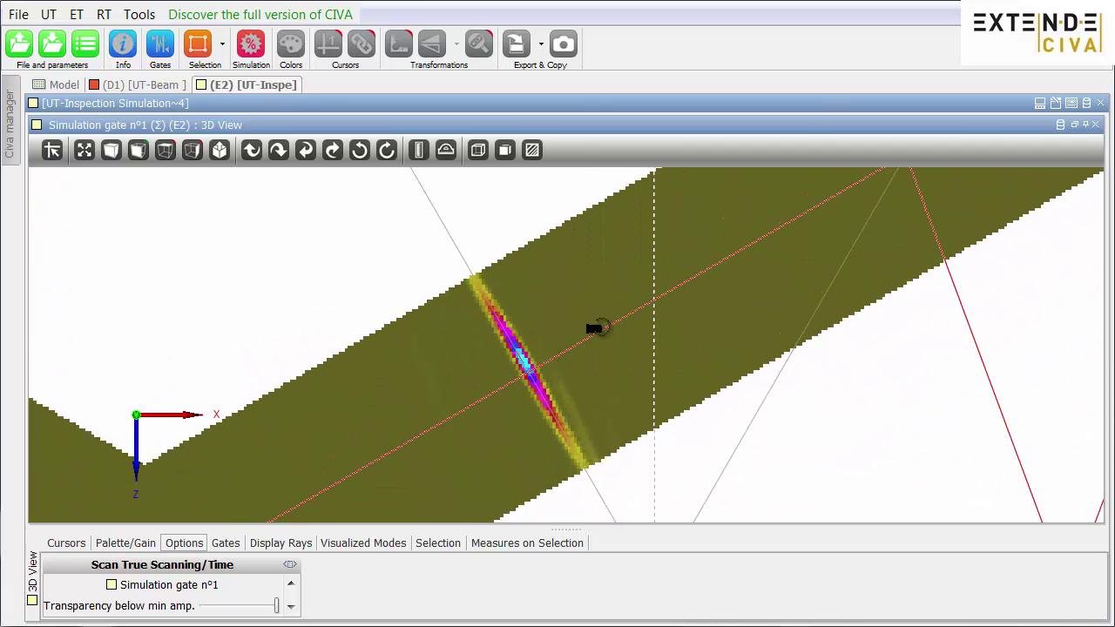
left_click_drag(590, 323, 587, 332)
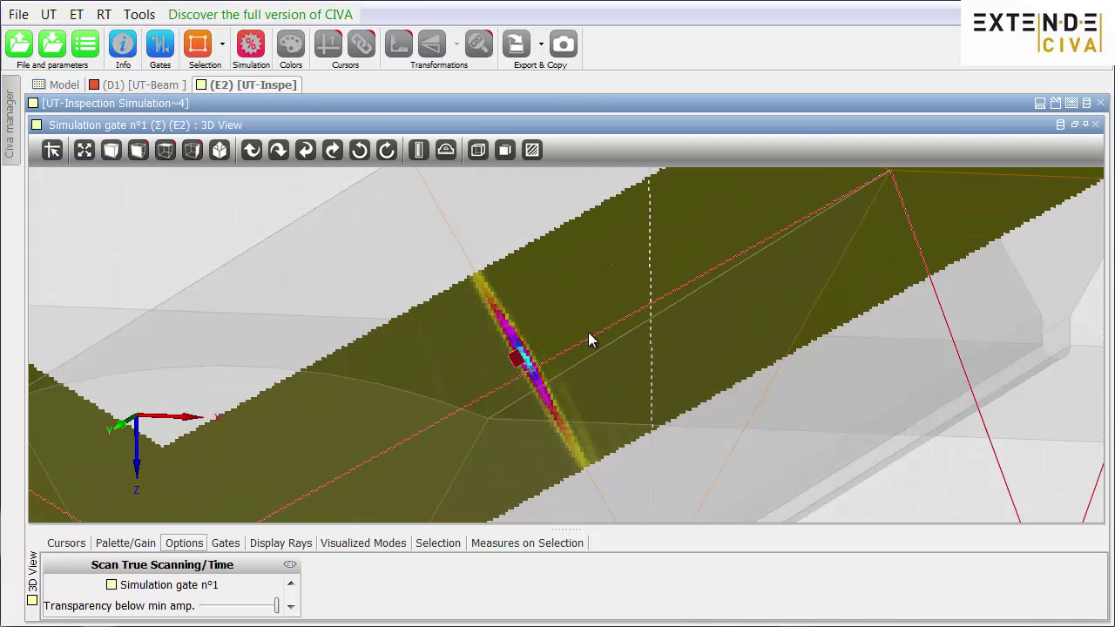